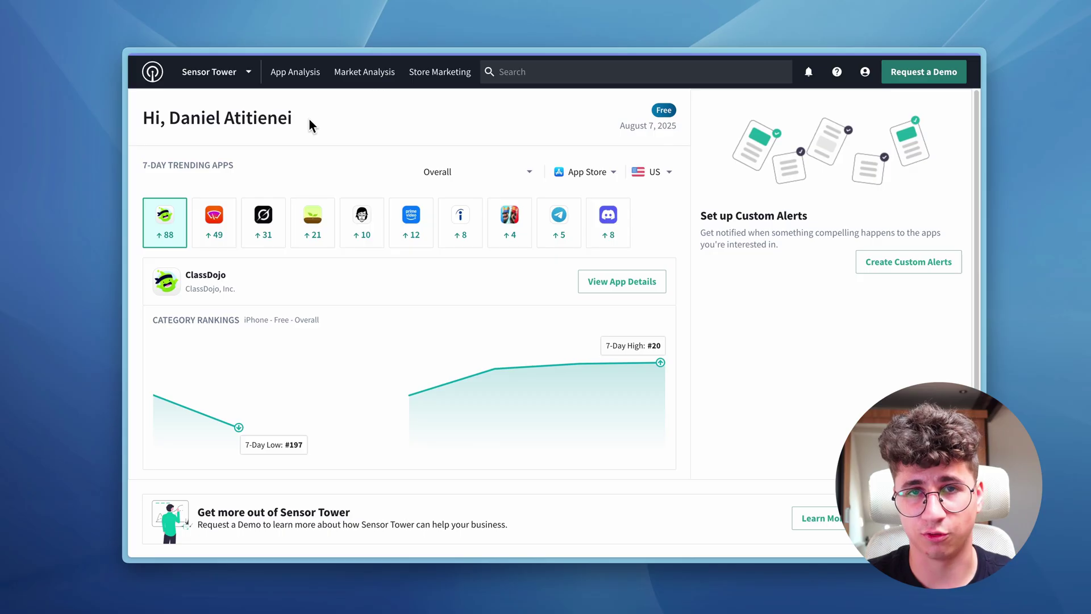
# Search Sensor Tower for 'workout tracker' and open Strong Workout Tracker Gym Log's overview
pyautogui.click(522, 72)
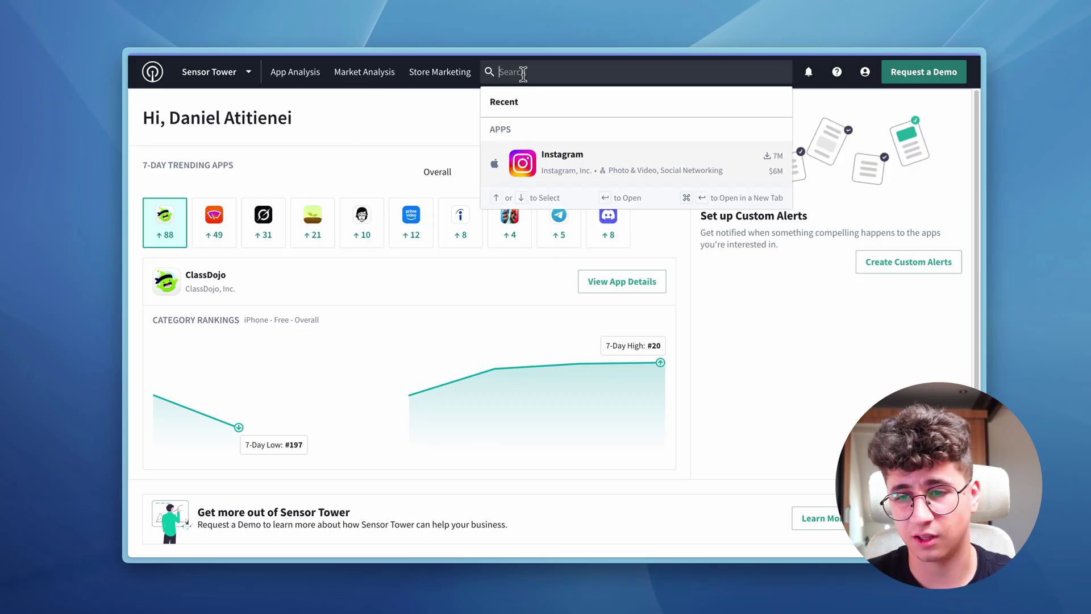
pyautogui.write('workout tracker')
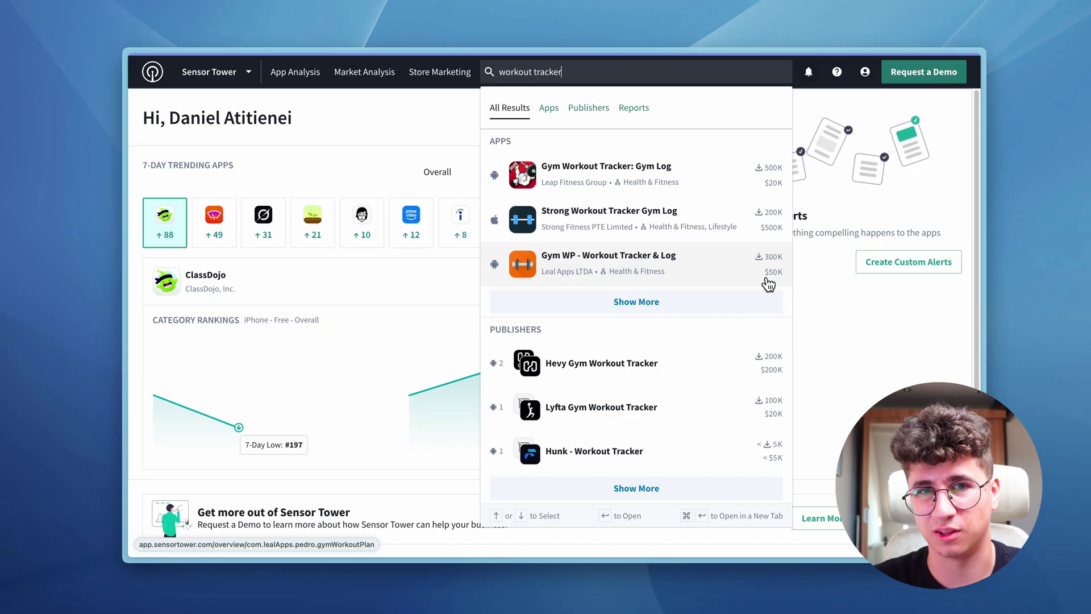
pyautogui.click(677, 219)
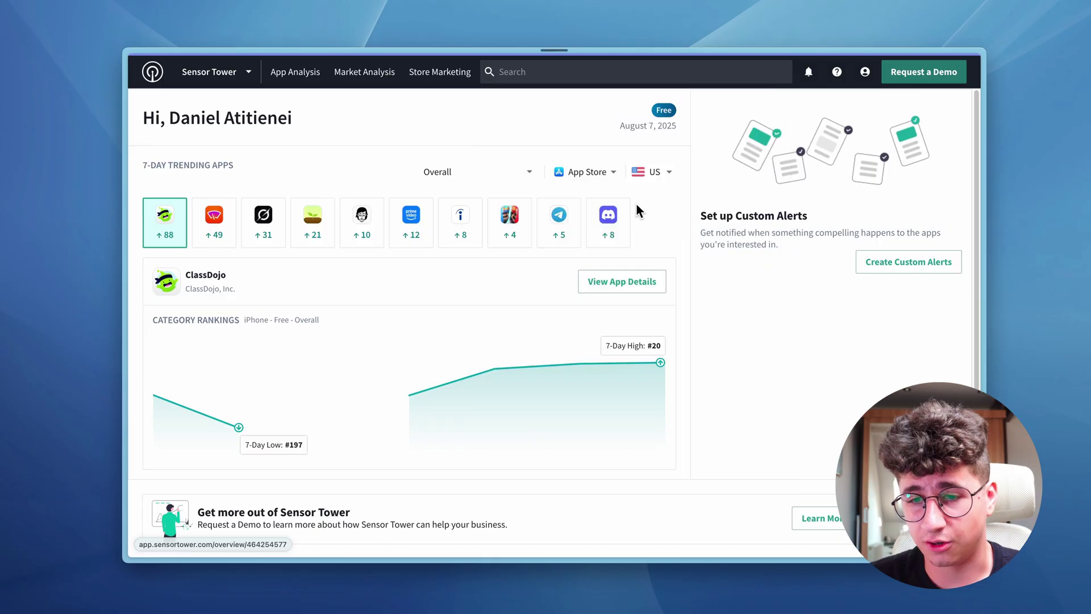
# Review Strong's downloads, revenue, in-app purchase prices and screenshots, then return to the top
pyautogui.scroll(-1, 701, 281)
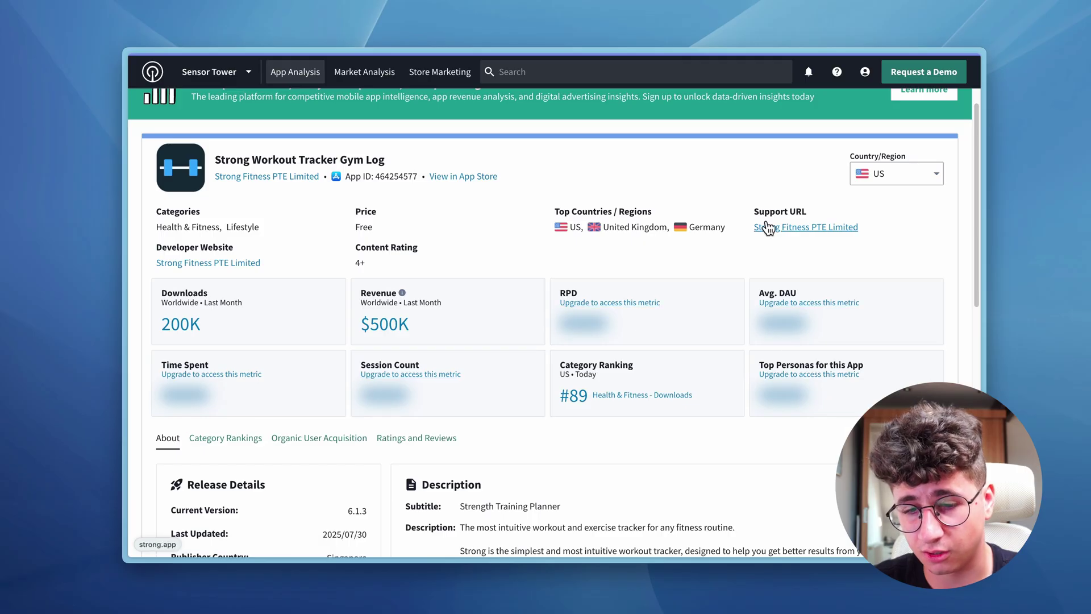
pyautogui.scroll(-1, 767, 227)
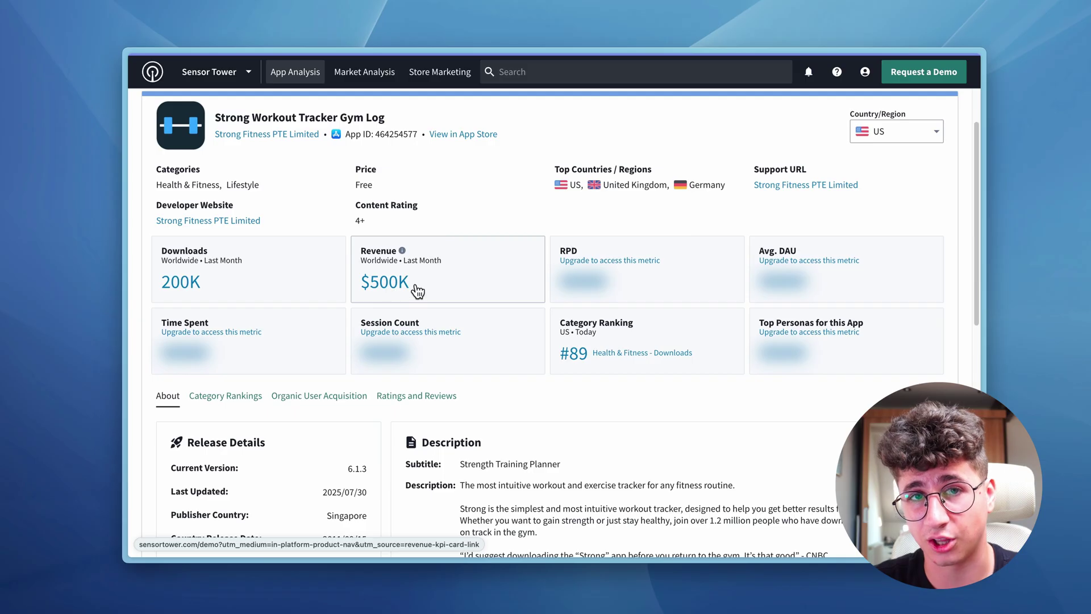
pyautogui.scroll(-3, 426, 273)
pyautogui.scroll(1, 287, 184)
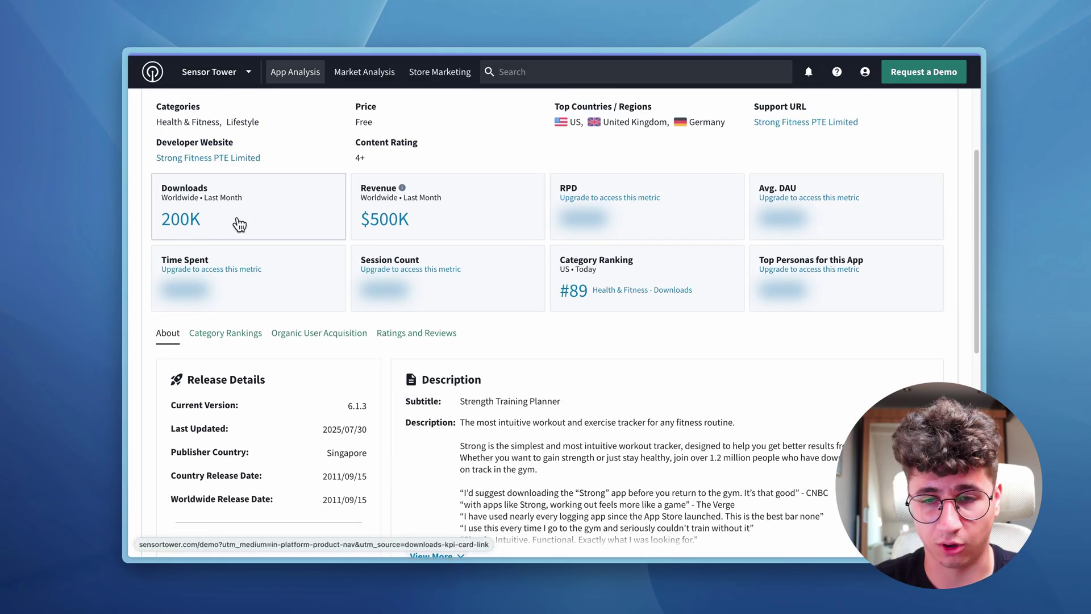
pyautogui.scroll(-5, 462, 345)
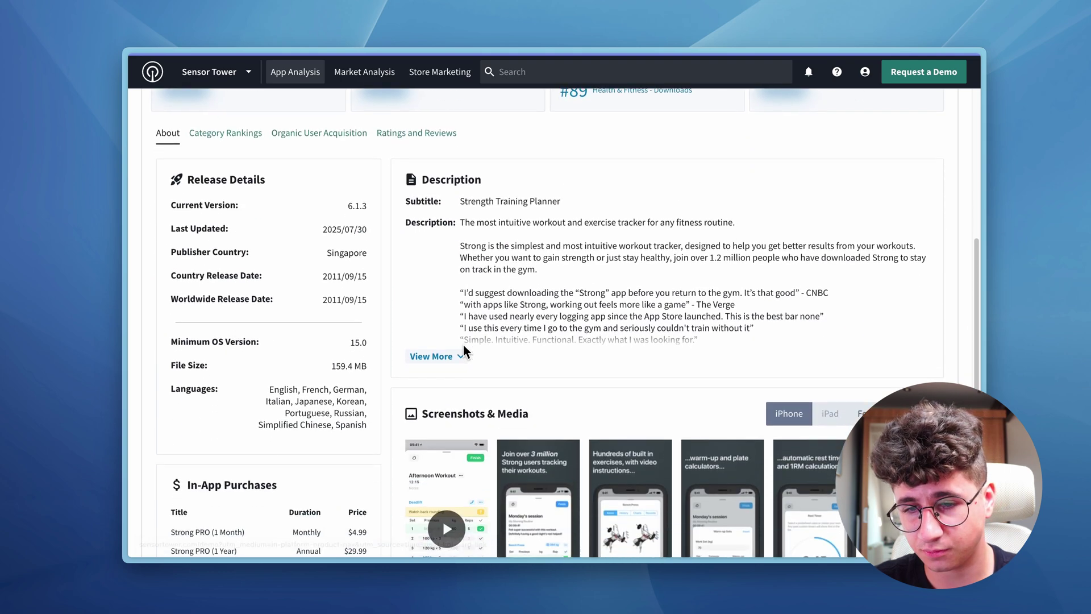
pyautogui.scroll(-5, 309, 427)
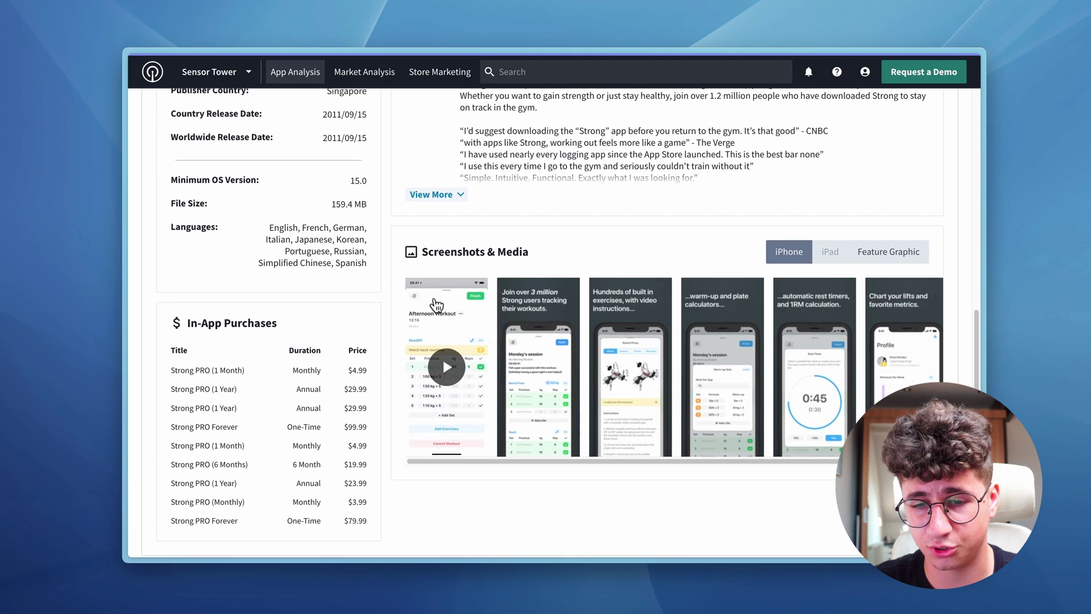
pyautogui.scroll(-1, 309, 427)
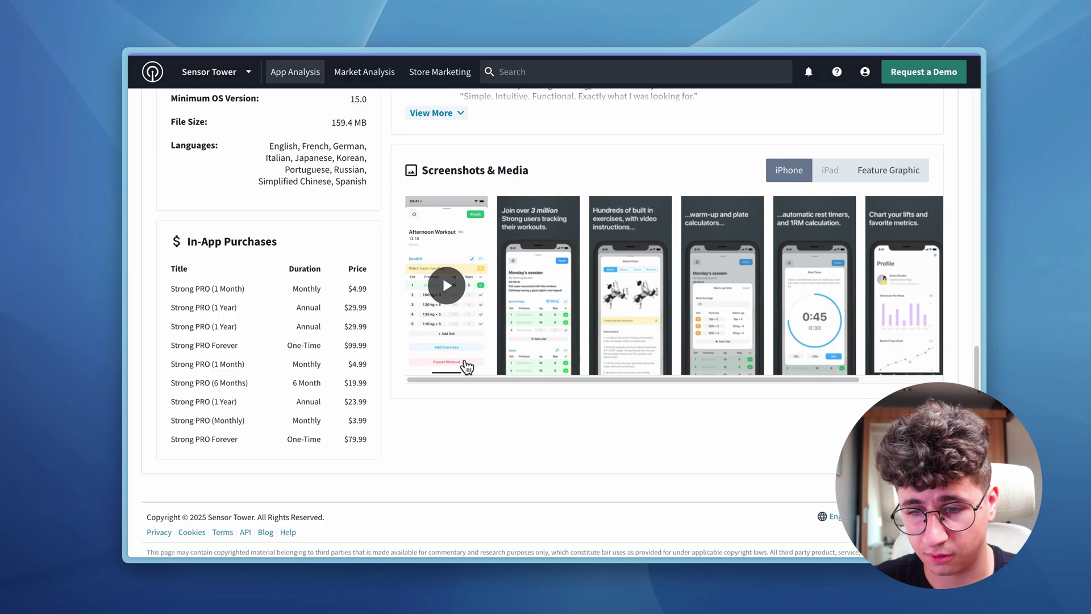
pyautogui.moveTo(574, 379); pyautogui.dragTo(432, 376)
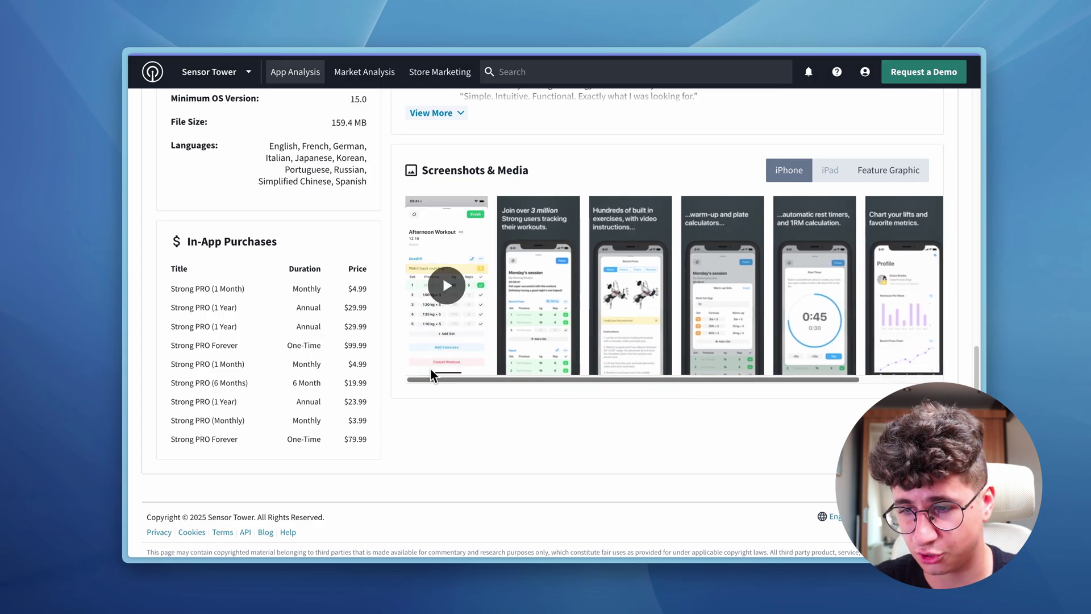
pyautogui.scroll(4, 514, 267)
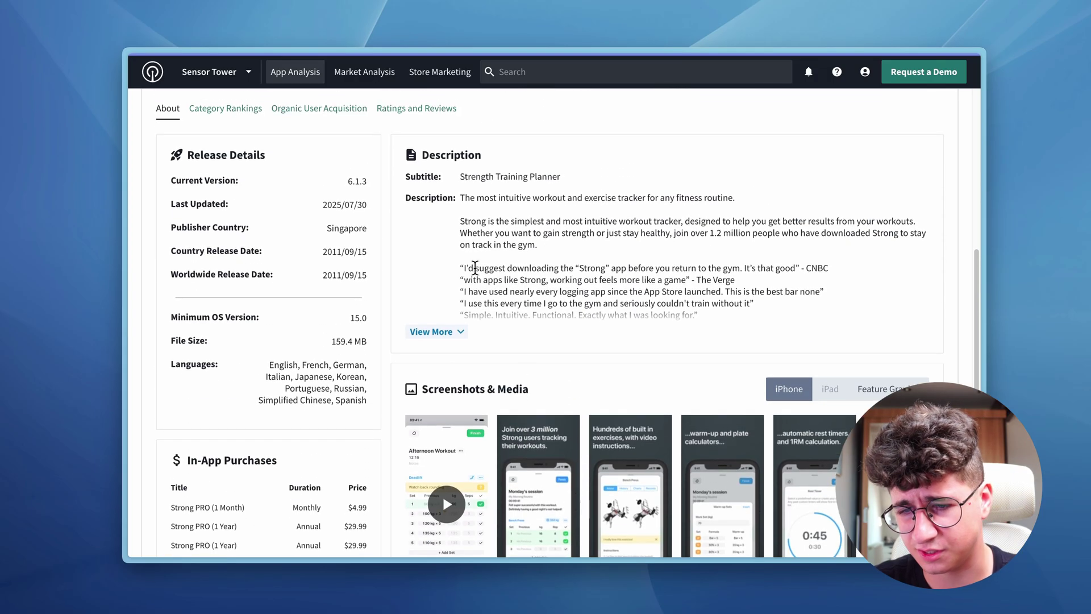
pyautogui.scroll(6, 477, 249)
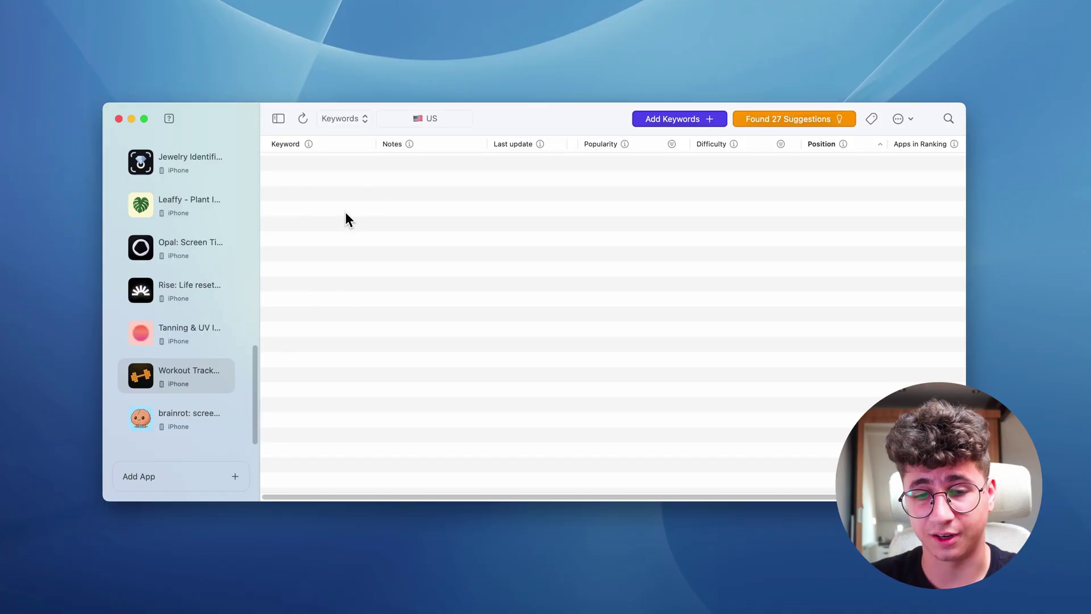
# Look up 'Viggr' in the Add App search, then collapse the app sidebar
pyautogui.click(131, 479)
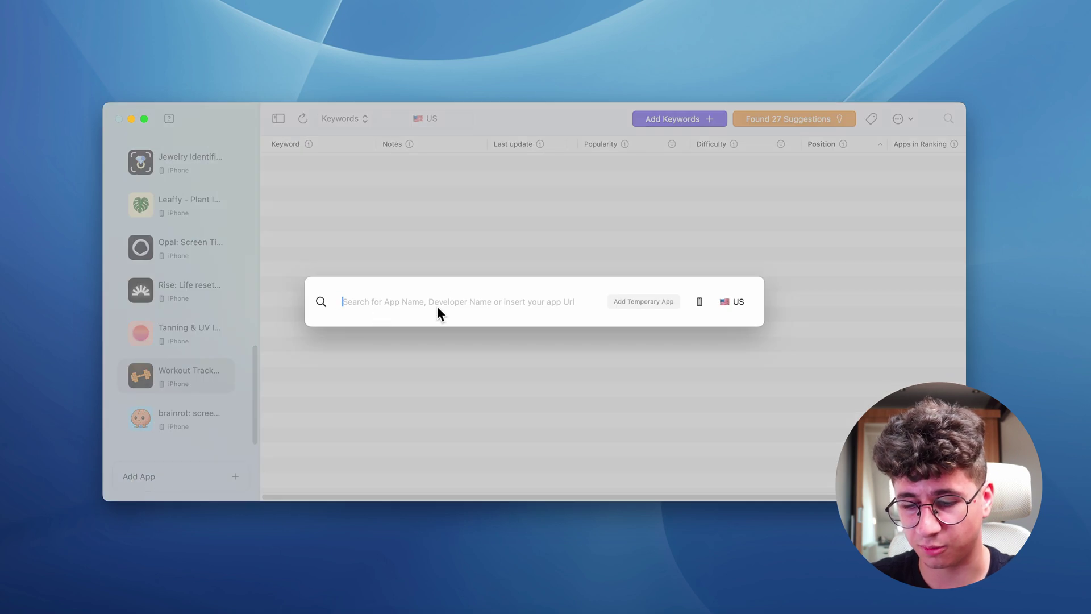
pyautogui.write('Viggr')
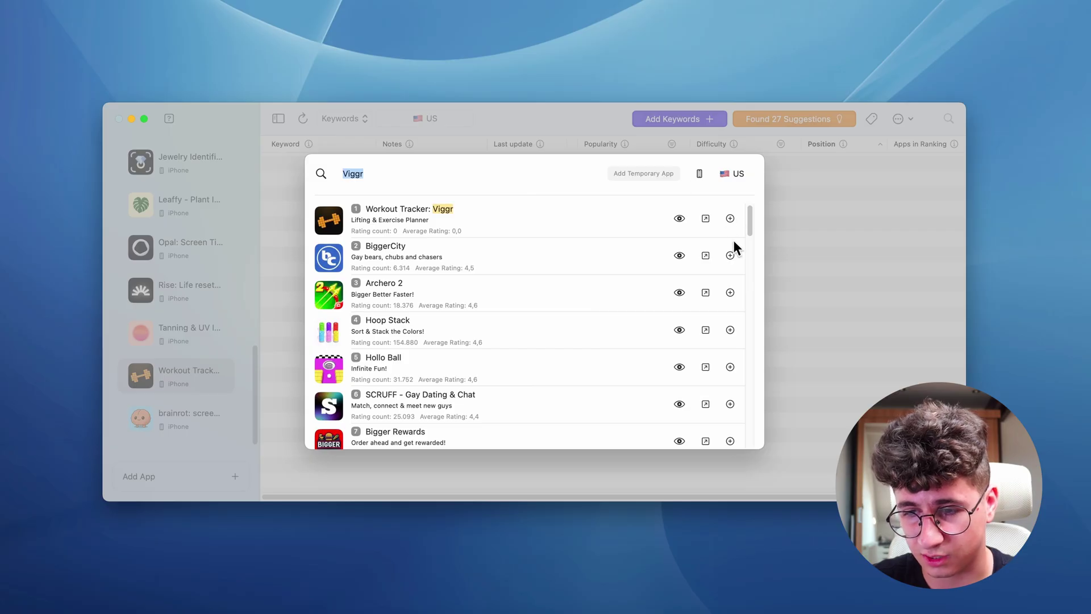
pyautogui.click(128, 446)
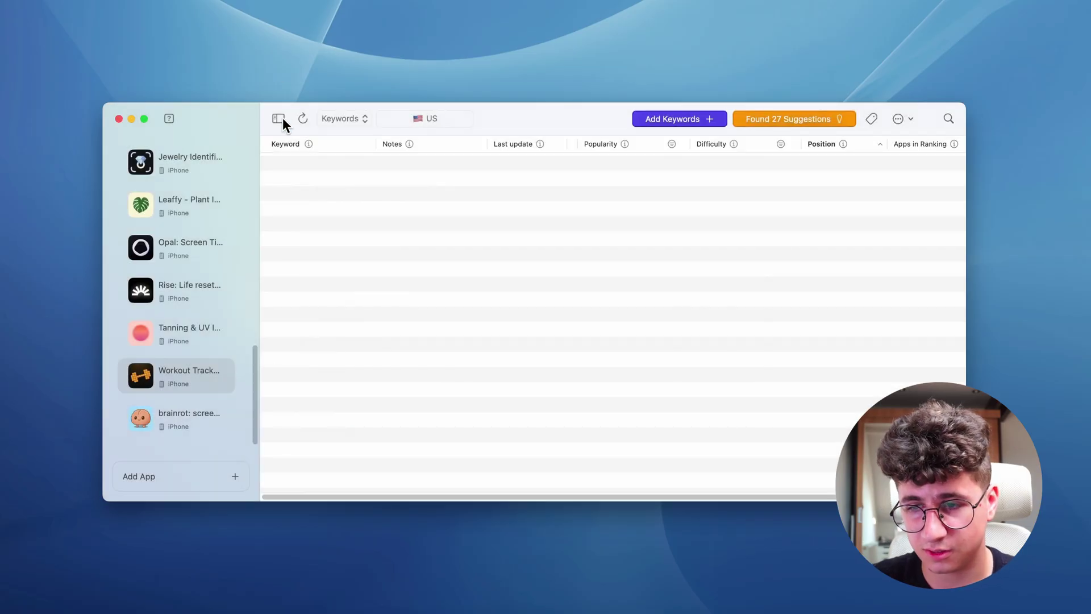
pyautogui.click(279, 119)
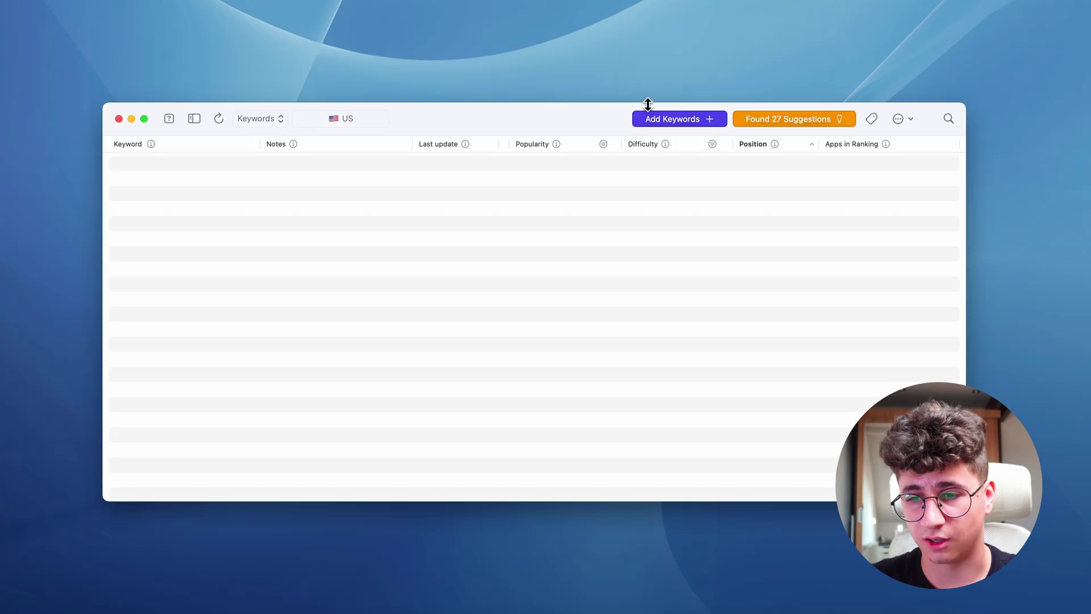
# Select all 27 found suggestions with Select Top 100 and add them to the list
pyautogui.click(661, 120)
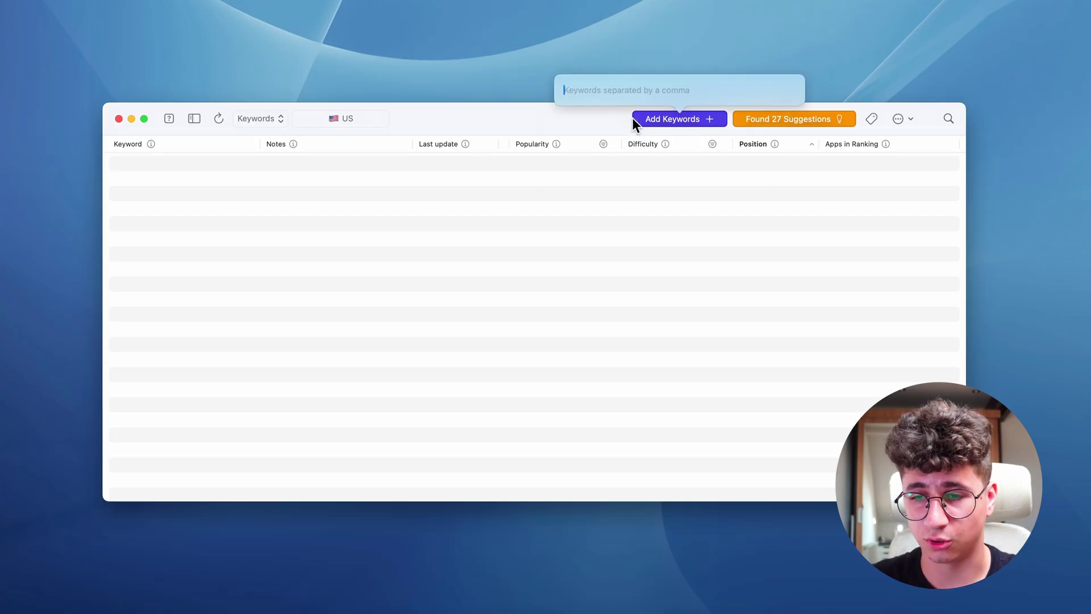
pyautogui.click(574, 120)
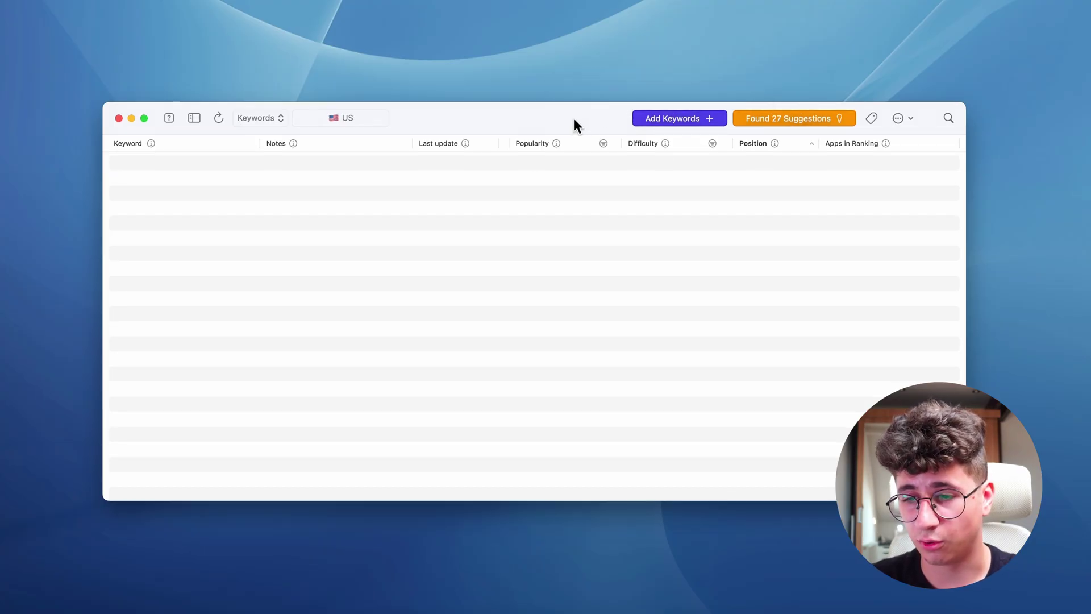
pyautogui.click(652, 126)
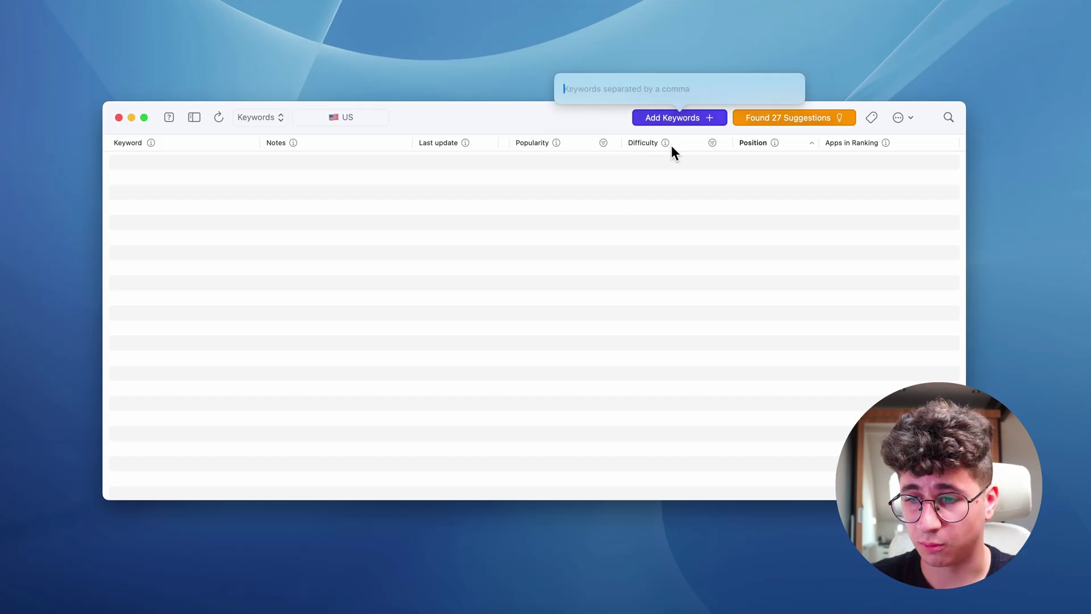
pyautogui.click(587, 123)
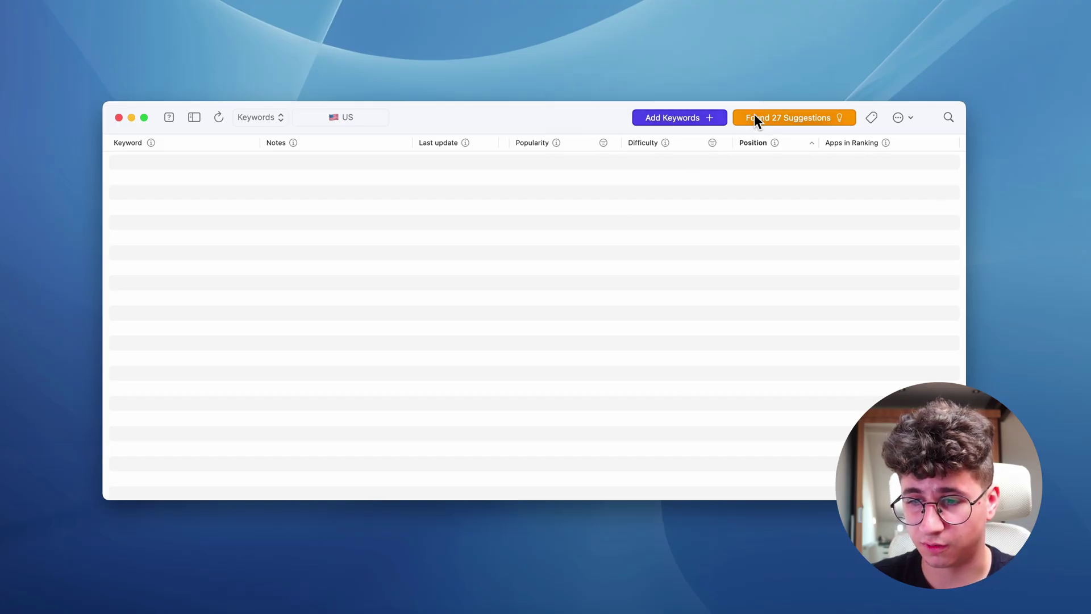
pyautogui.click(797, 119)
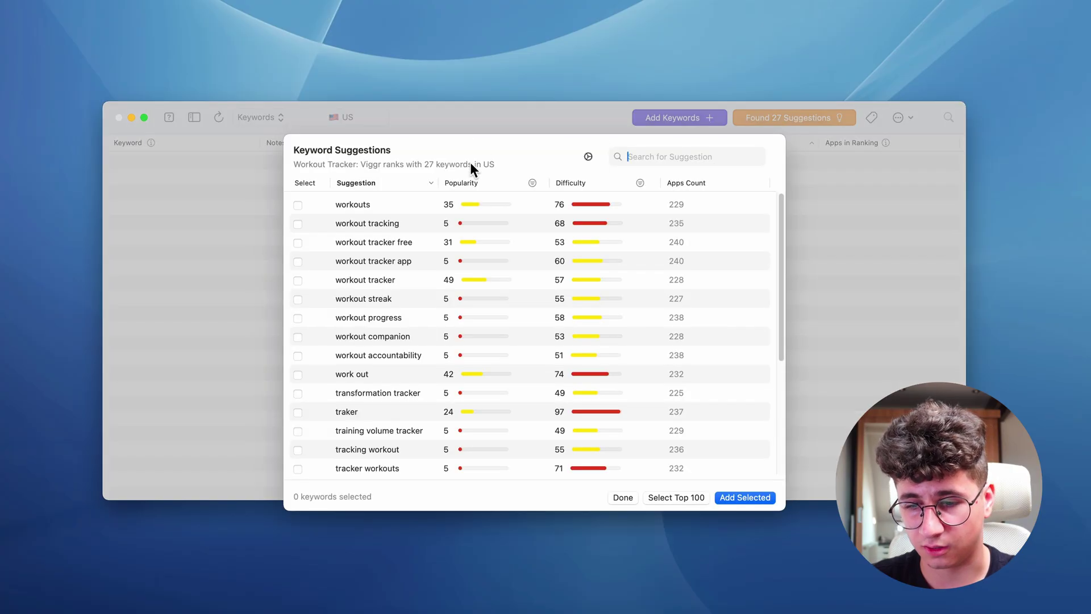
pyautogui.click(684, 495)
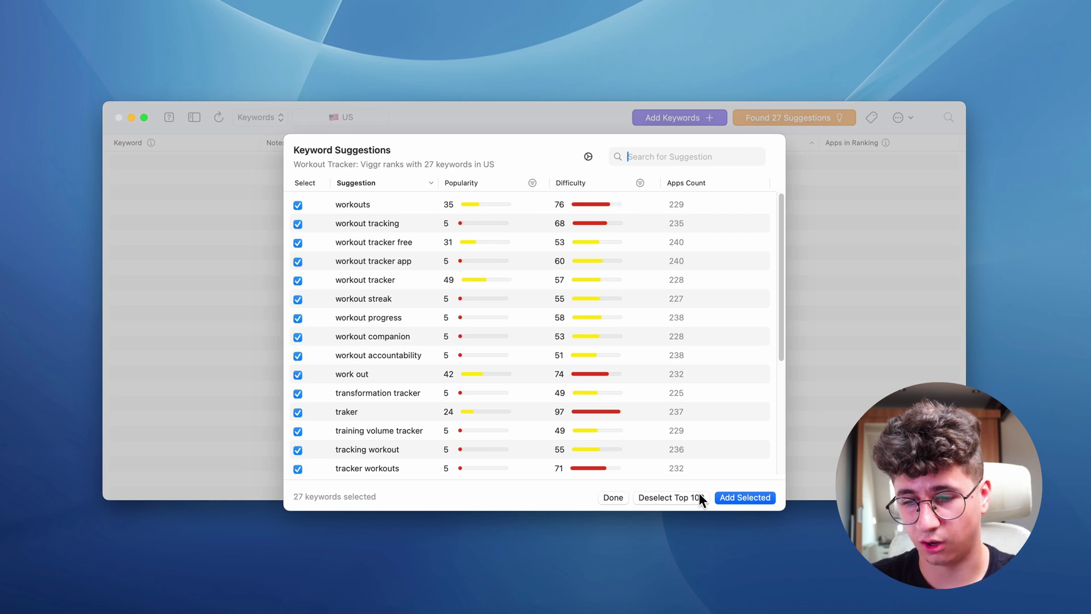
pyautogui.click(744, 497)
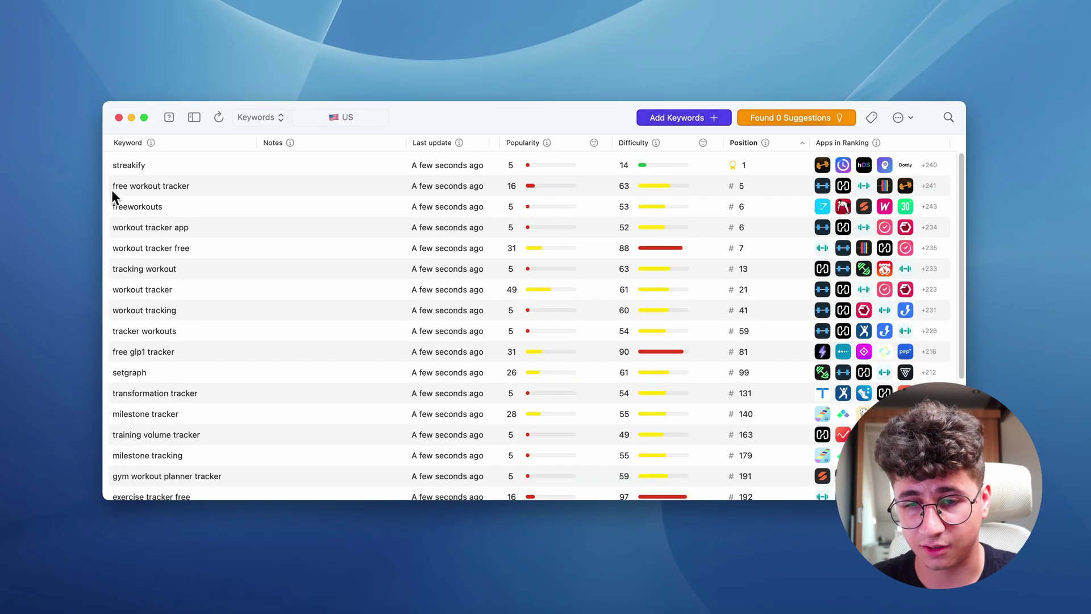
# Browse the added keyword rows, opening notes for freeworkouts and streakify
pyautogui.click(118, 189)
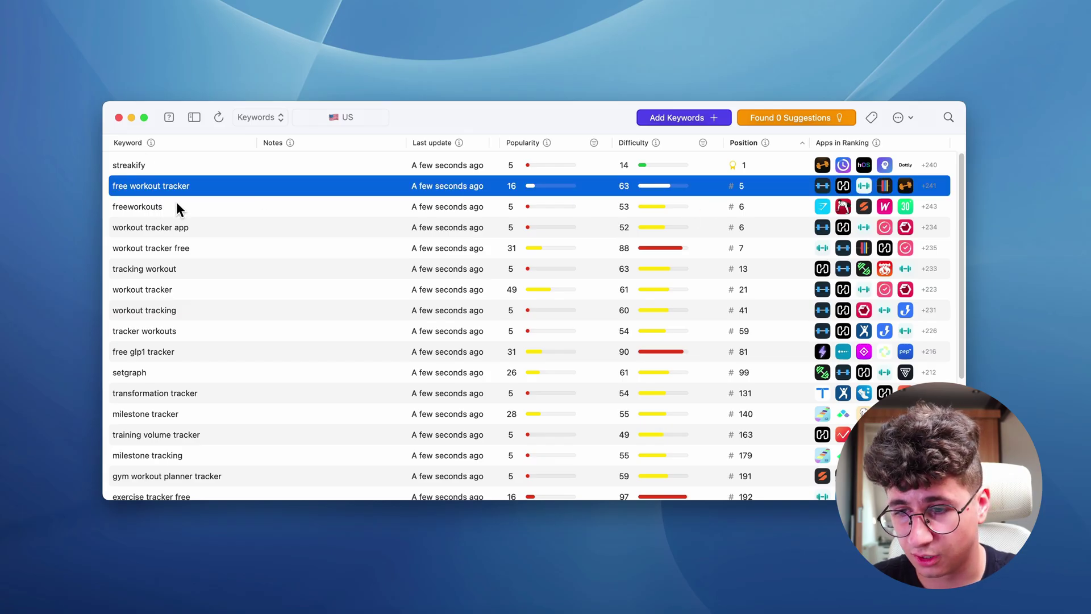
pyautogui.scroll(-2, 187, 211)
pyautogui.scroll(2, 199, 233)
pyautogui.press('Down')
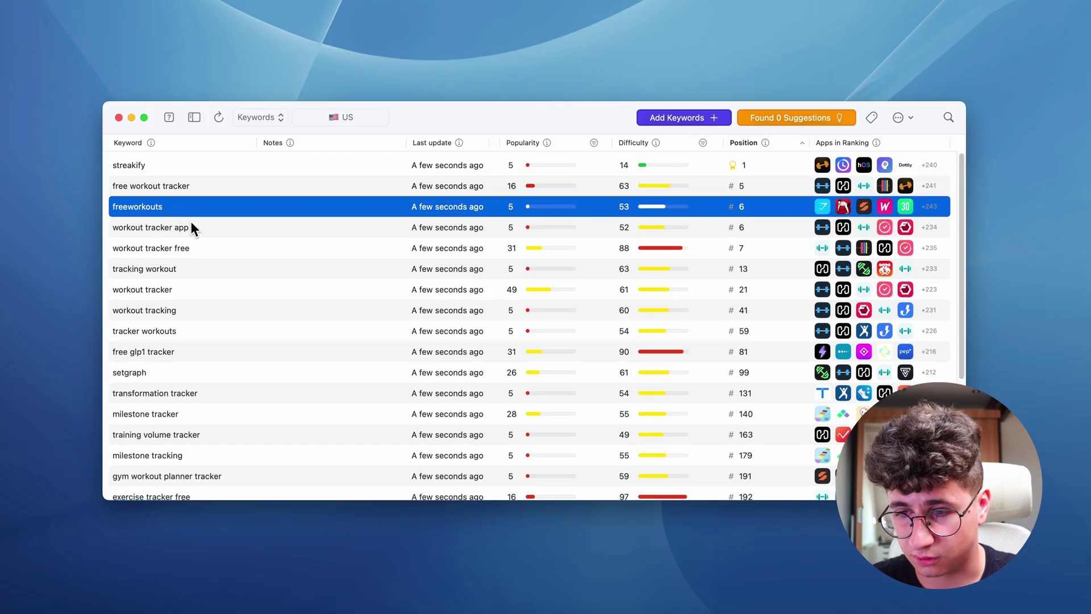
pyautogui.click(305, 226)
pyautogui.click(284, 206)
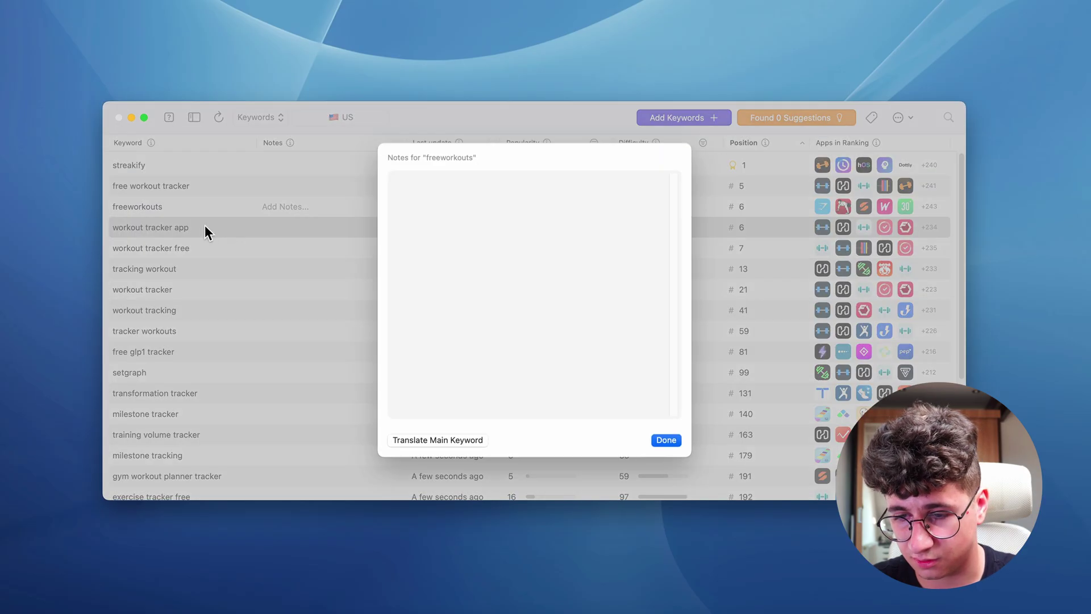
pyautogui.click(666, 441)
pyautogui.click(334, 267)
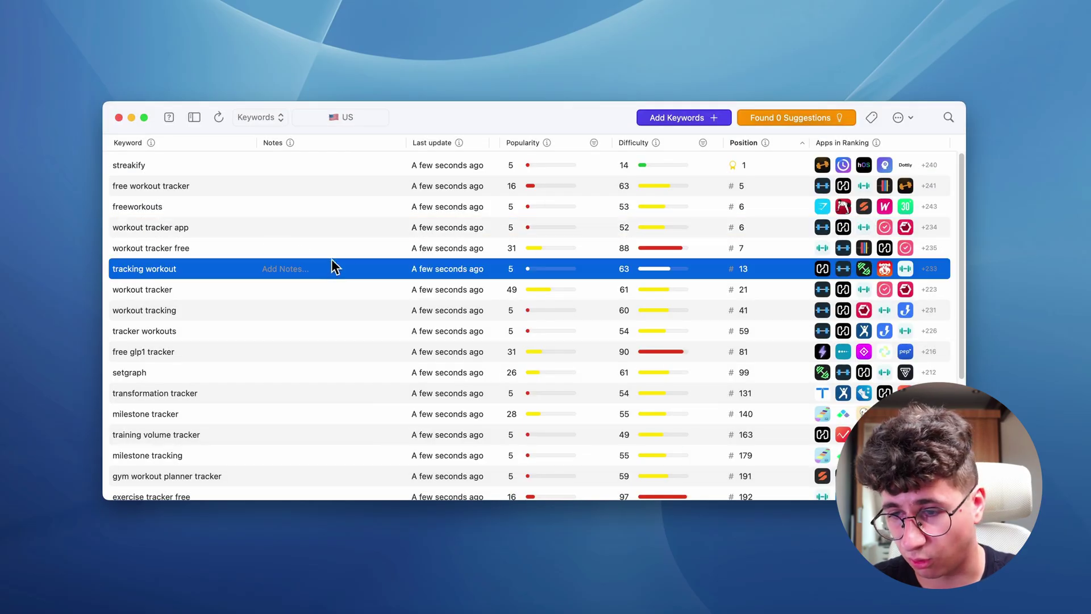
pyautogui.click(354, 247)
pyautogui.click(271, 165)
pyautogui.press('Escape')
# Select every keyword and delete them all, confirming the deletion
pyautogui.press('super+a')
pyautogui.press('BackSpace')
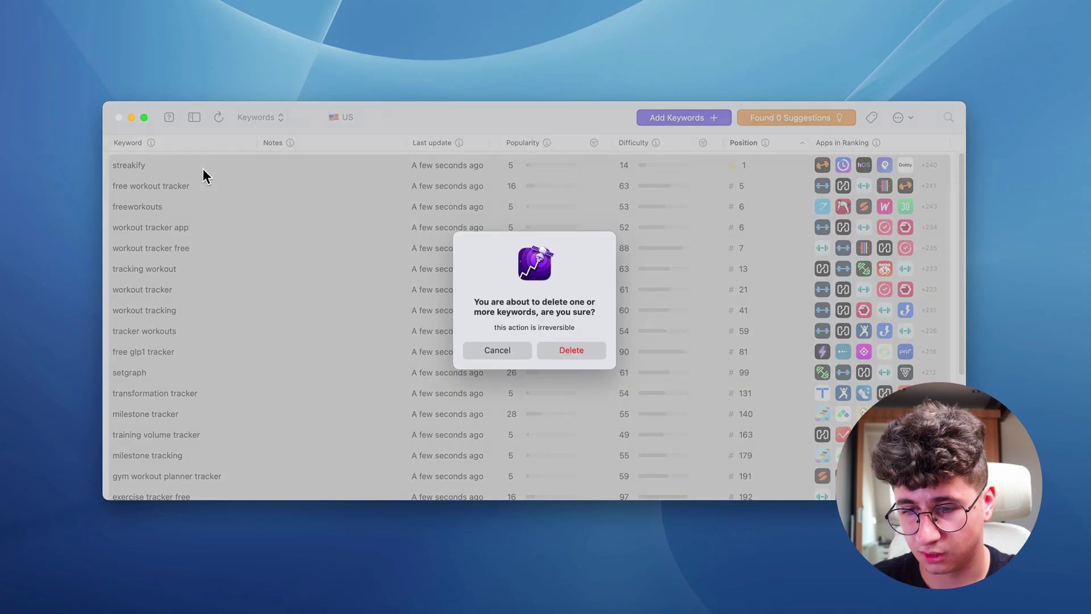
pyautogui.click(571, 350)
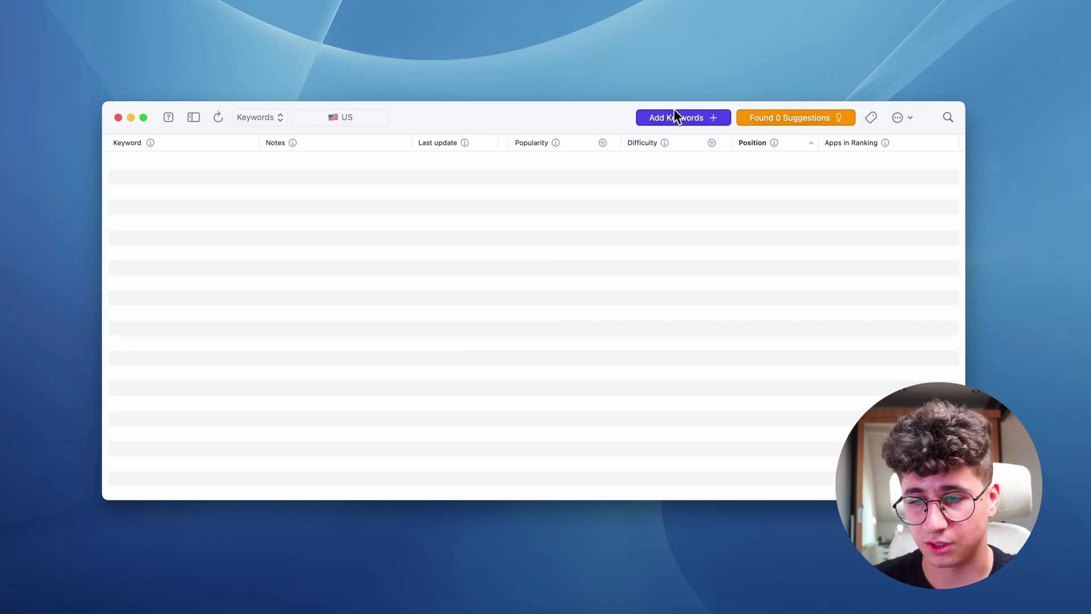
# Add the keywords 'workout tracker' and 'workout log' to the empty list
pyautogui.click(675, 117)
pyautogui.write('work')
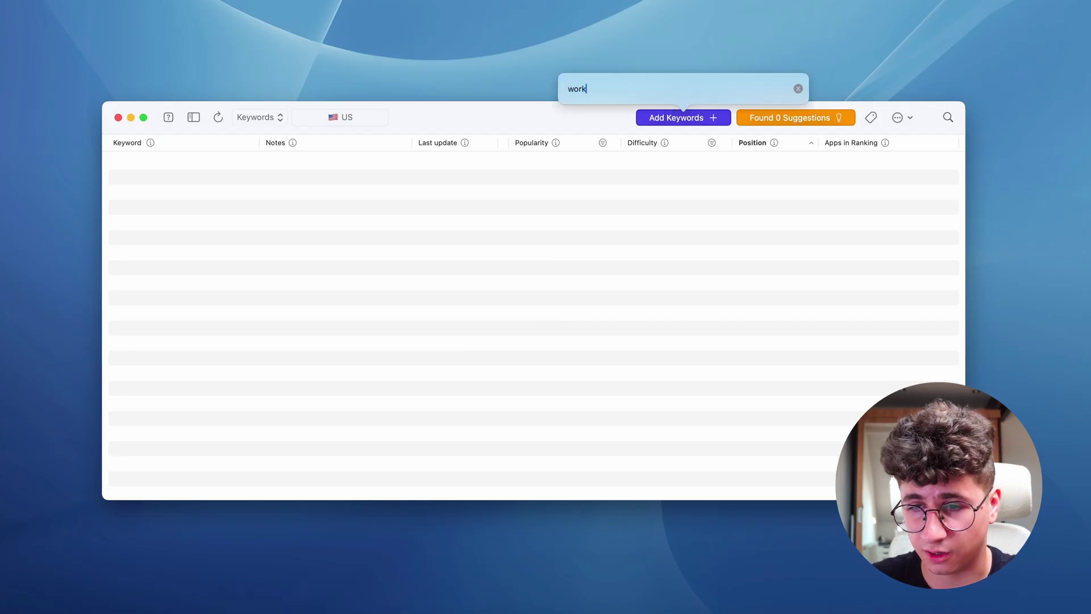
pyautogui.write('out track')
pyautogui.hotkey('alt', 'BackSpace')
pyautogui.write('tracker')
pyautogui.press('Return')
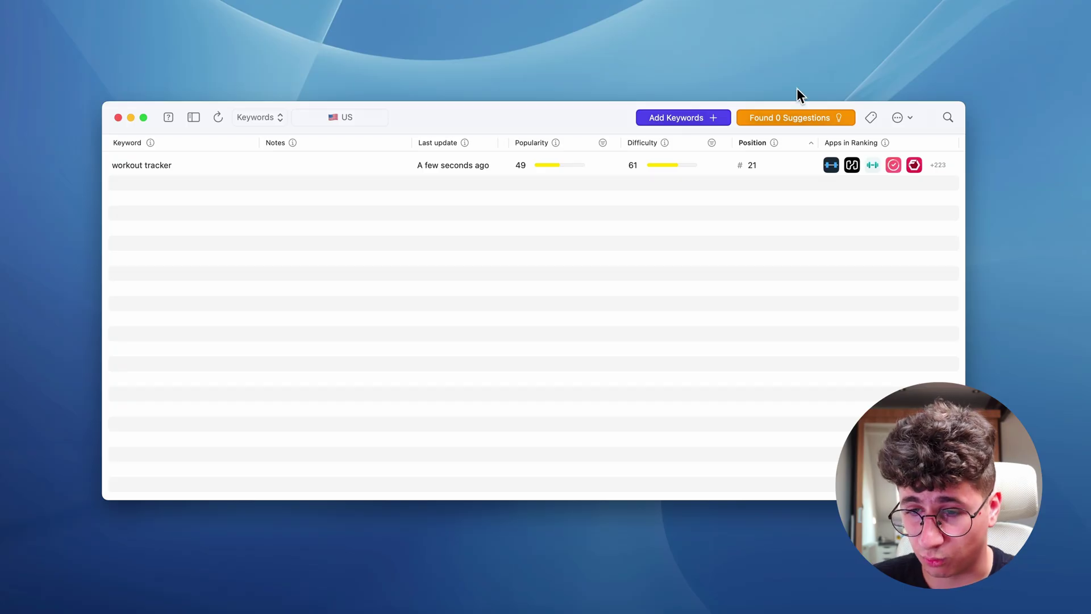
pyautogui.click(677, 117)
pyautogui.write('workout log')
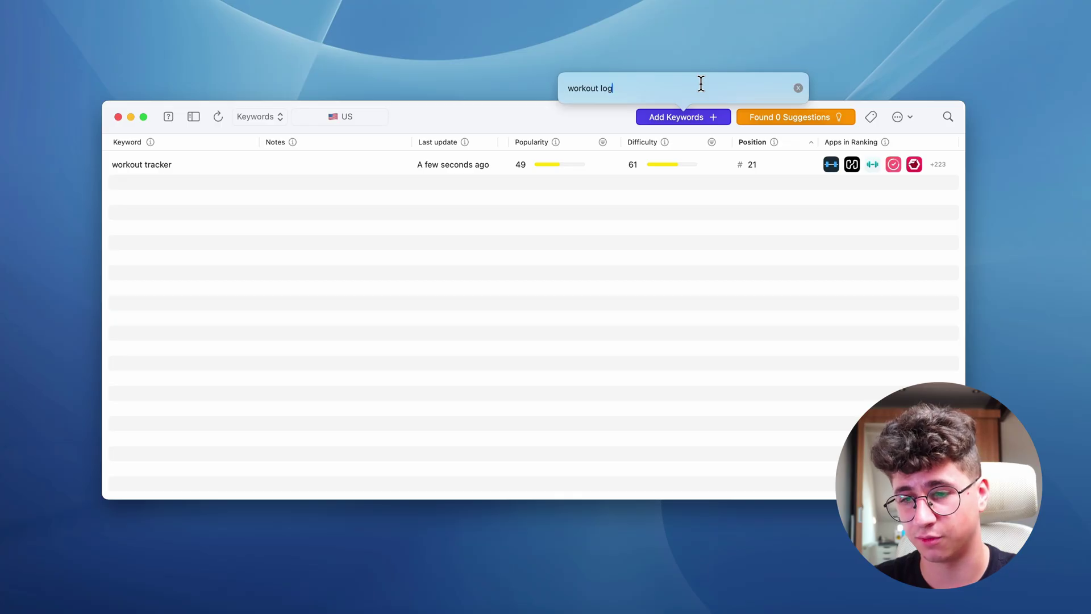
pyautogui.press('Return')
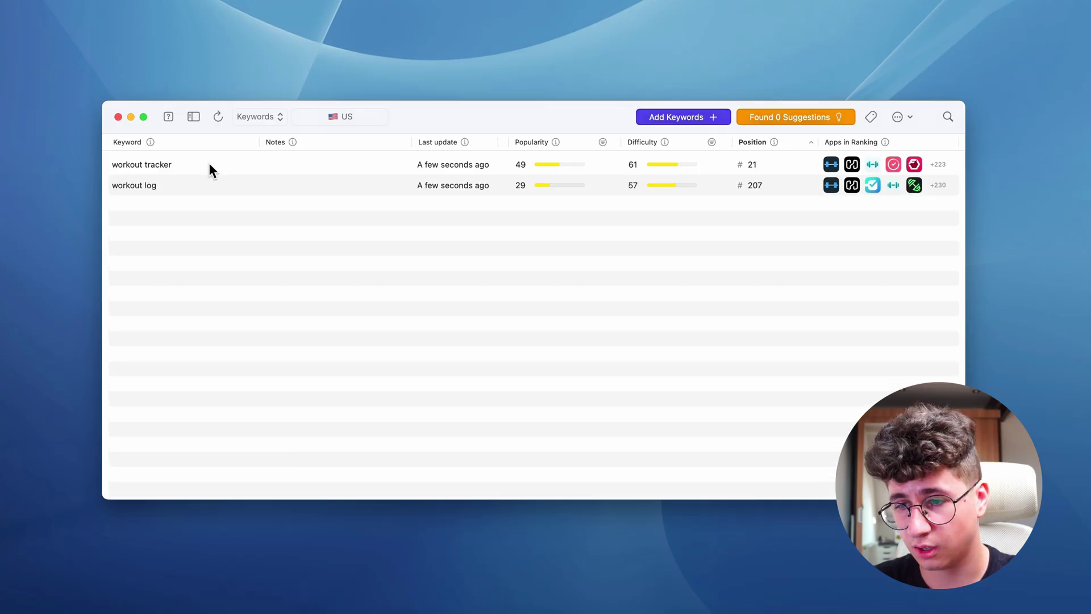
# Check workout log's ranking history chart and the apps ranking for it
pyautogui.click(762, 185)
pyautogui.press('Escape')
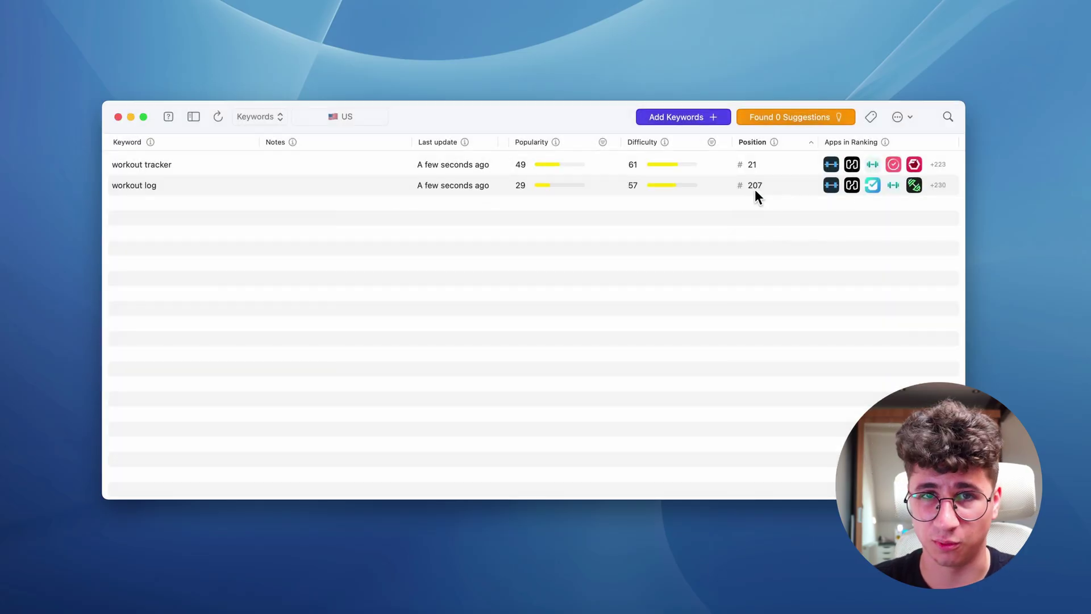
pyautogui.click(845, 203)
pyautogui.press('Escape')
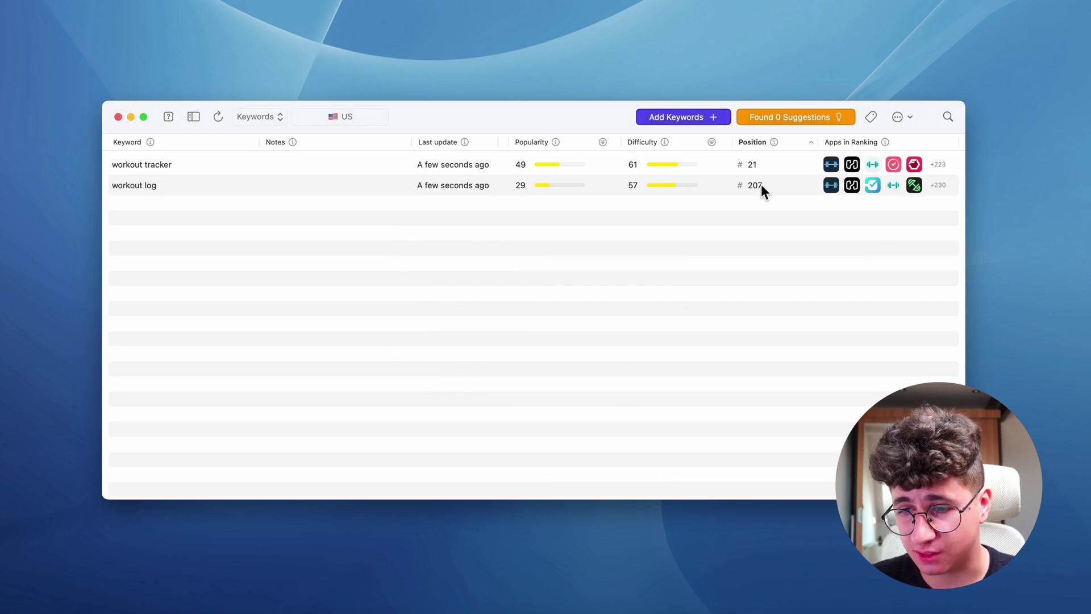
pyautogui.click(765, 164)
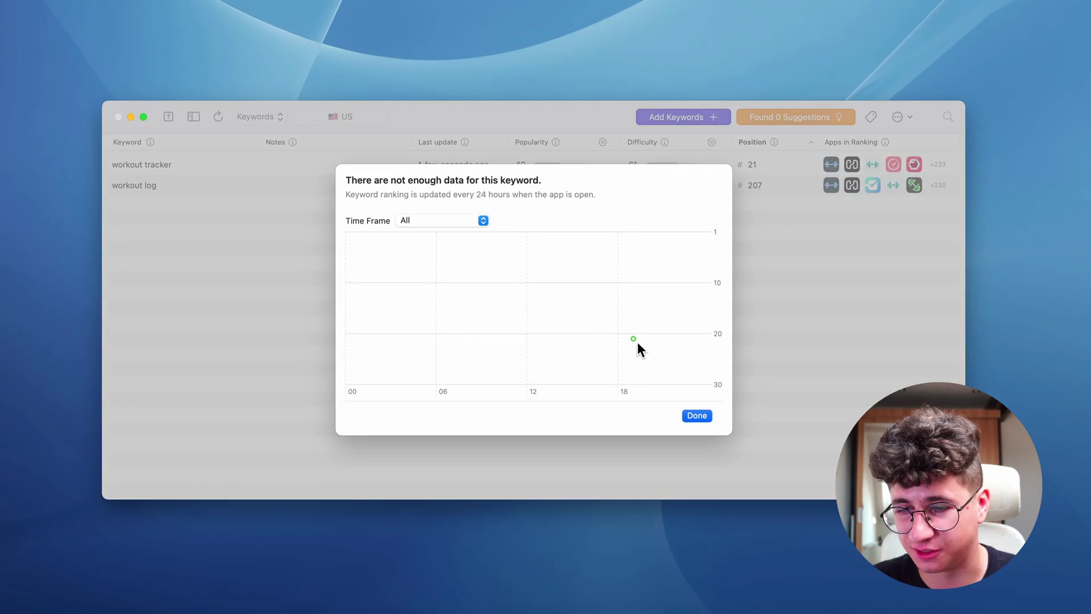
pyautogui.click(696, 416)
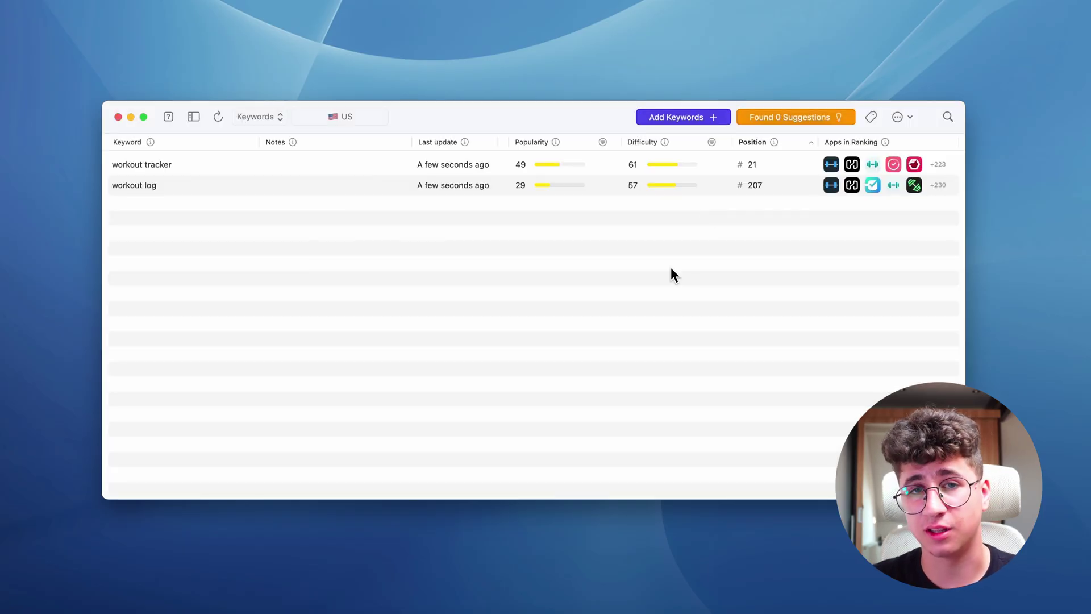
pyautogui.click(760, 163)
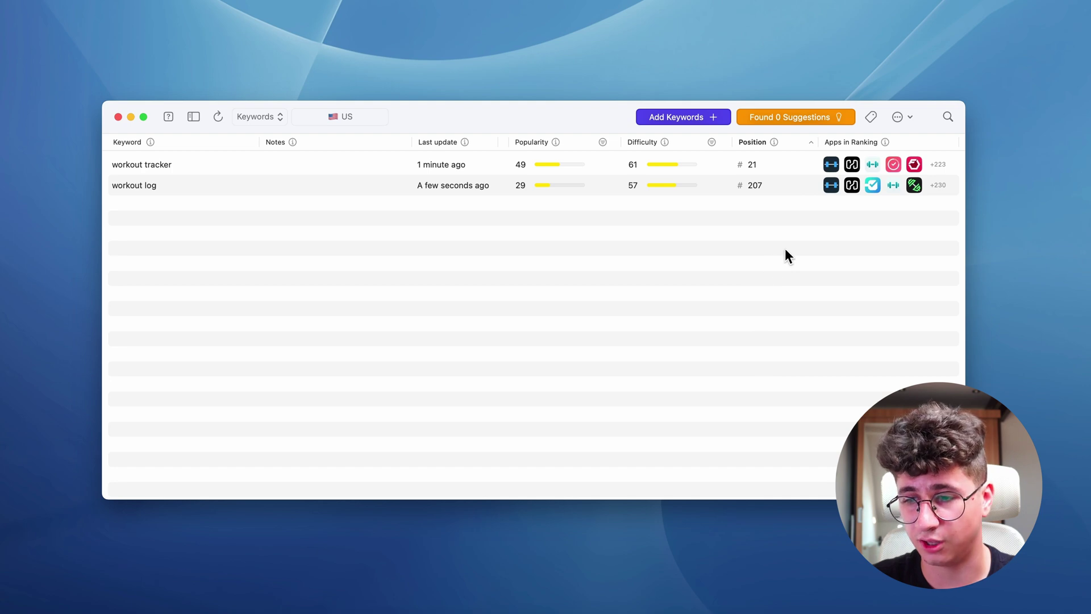
# From workout tracker's ranking apps, pull keyword suggestions for Strong Workout Tracker Gym Log
pyautogui.click(831, 163)
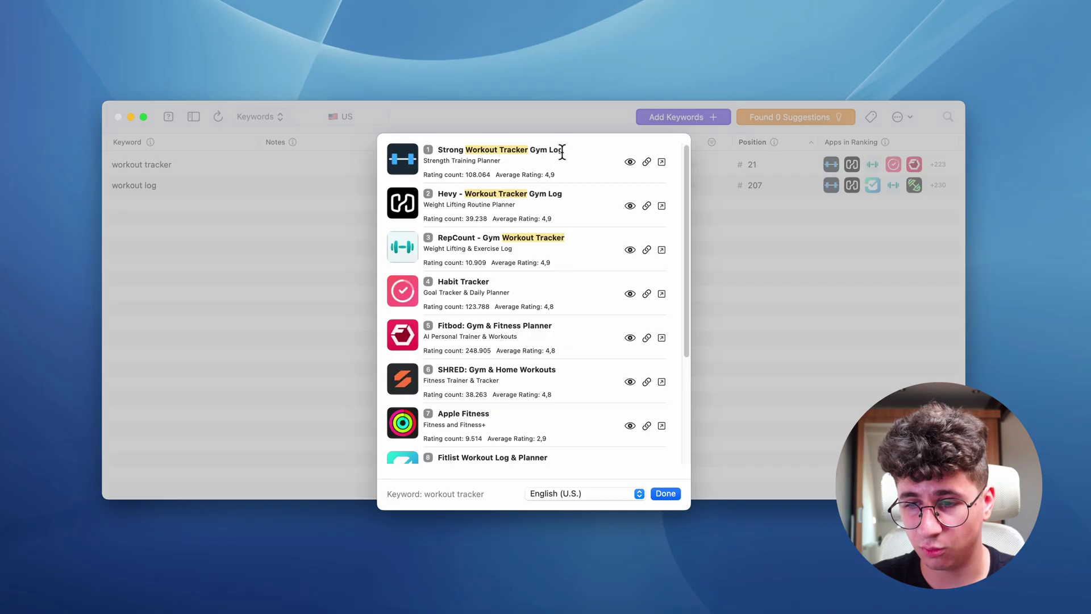
pyautogui.click(630, 162)
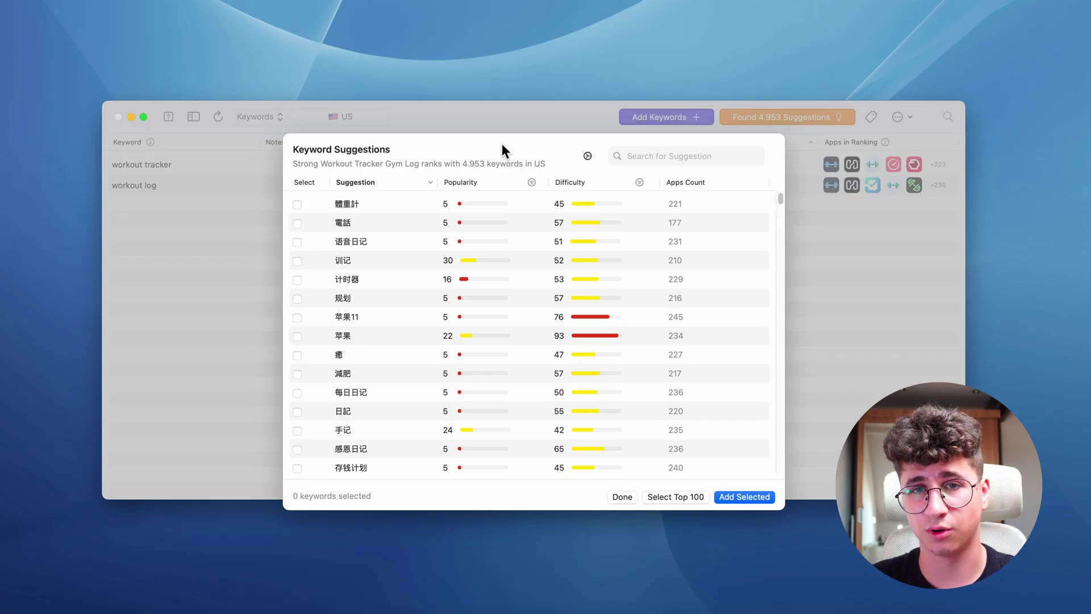
# Filter suggestions to popularity above 20 and difficulty below 60
pyautogui.click(532, 182)
pyautogui.click(526, 210)
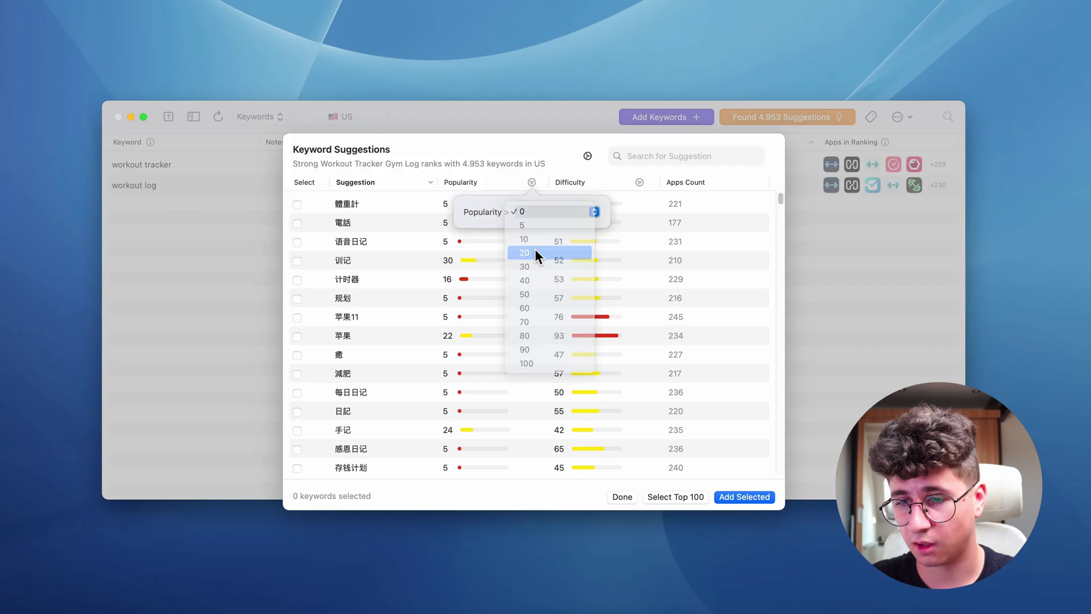
pyautogui.click(534, 252)
pyautogui.click(571, 144)
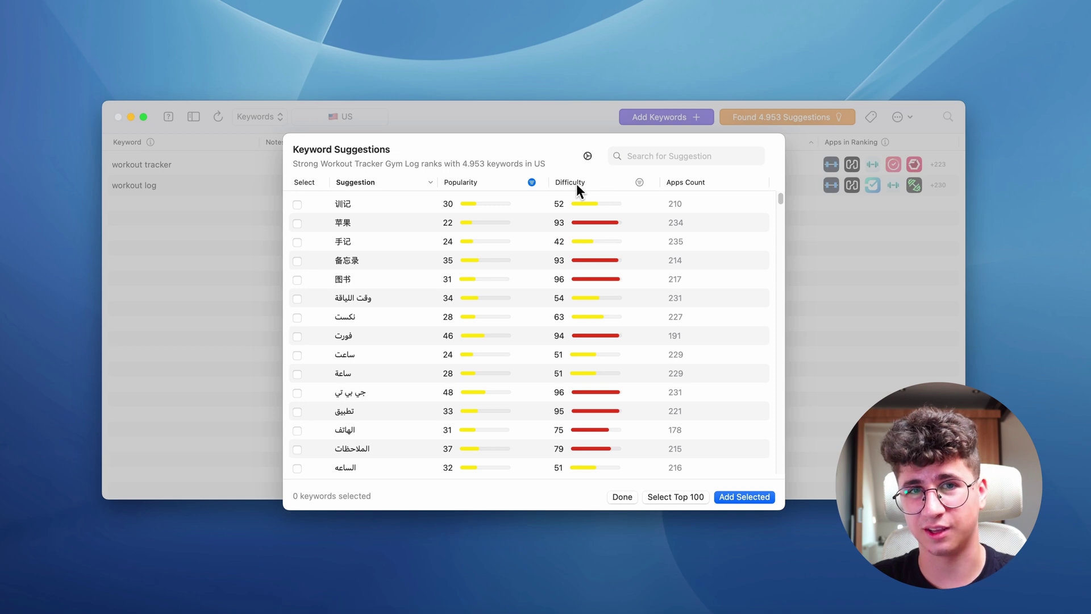
pyautogui.click(640, 182)
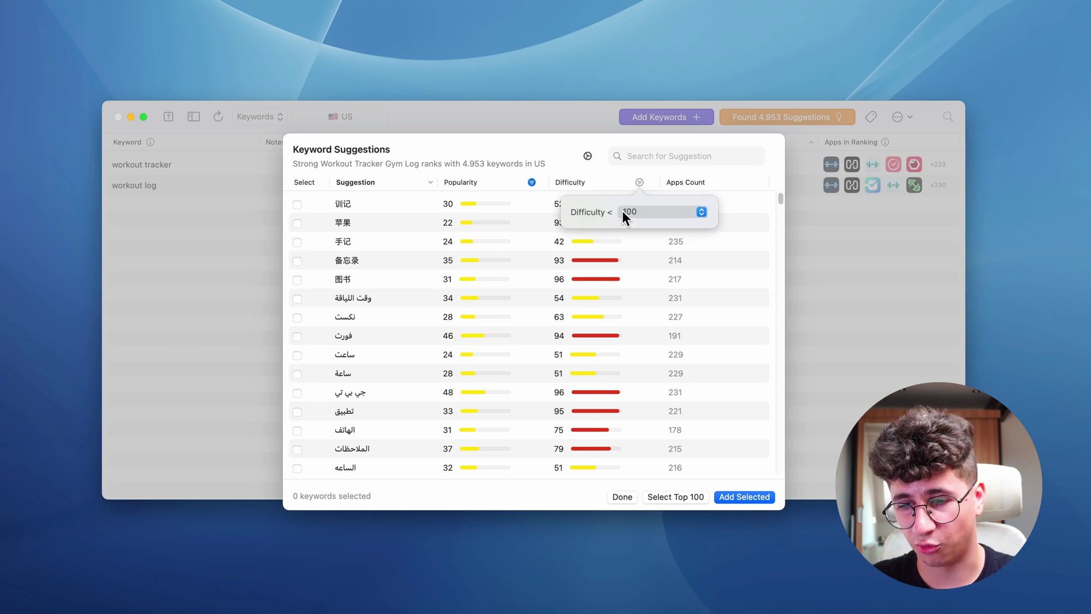
pyautogui.click(634, 210)
pyautogui.click(642, 267)
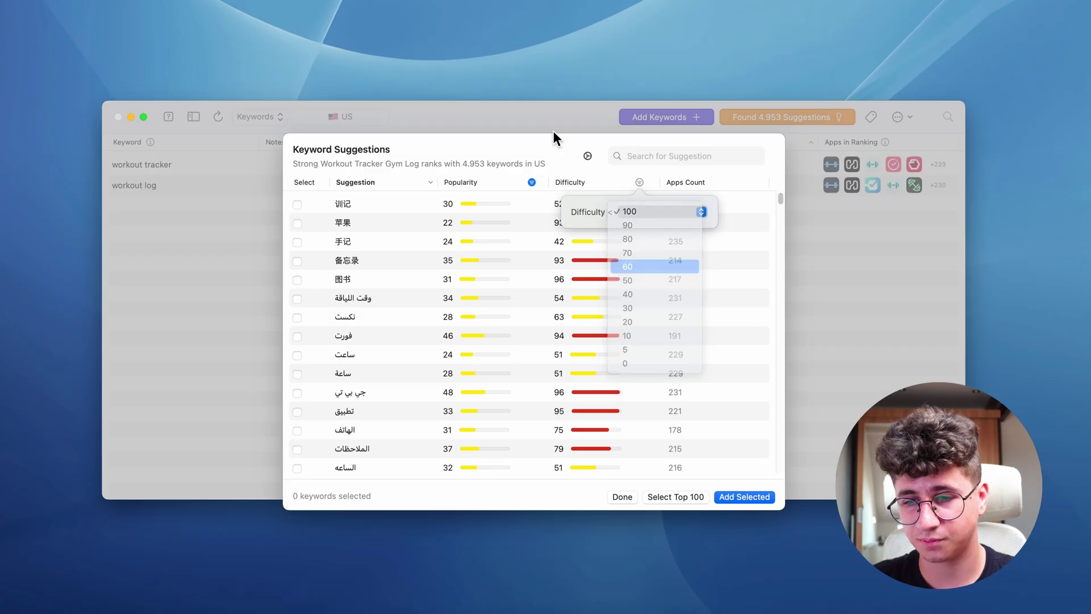
# Check workout women, workout timer, workout timer free and workout log free, and add them
pyautogui.scroll(-8, 373, 238)
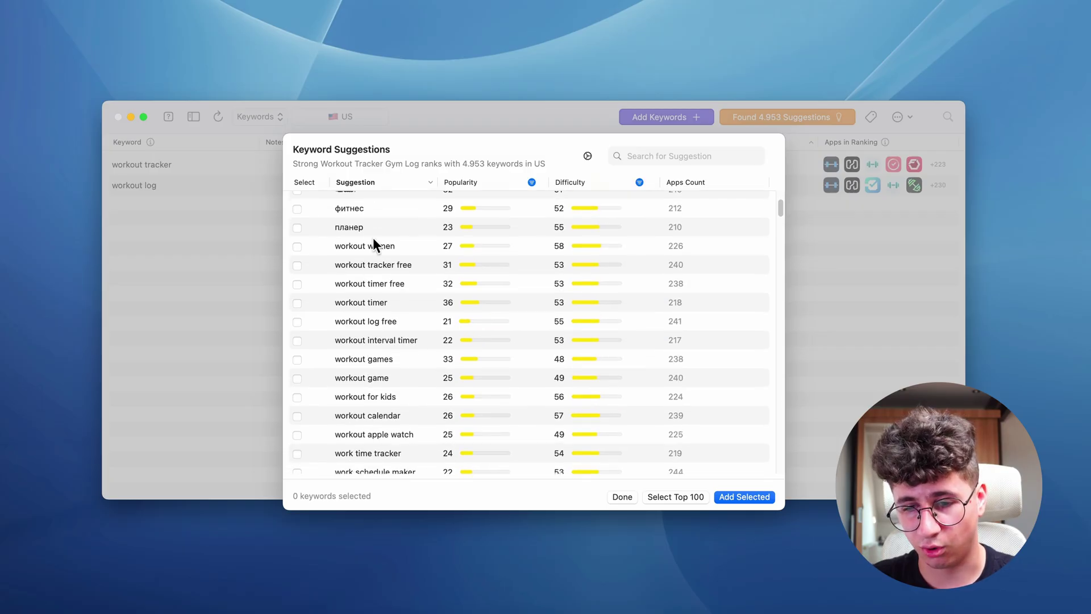
pyautogui.scroll(-10, 373, 238)
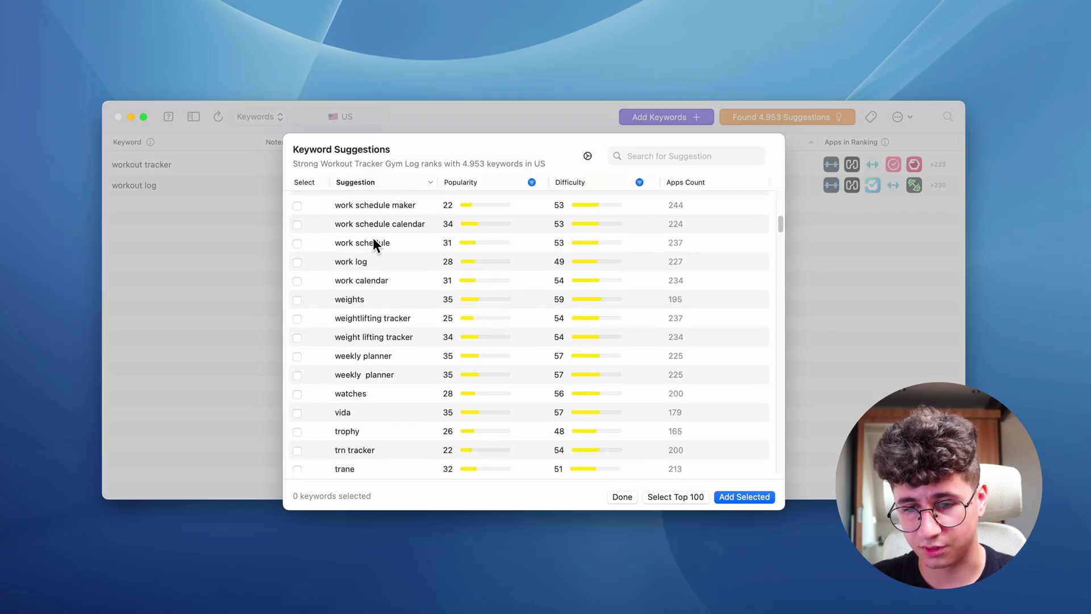
pyautogui.scroll(5, 373, 238)
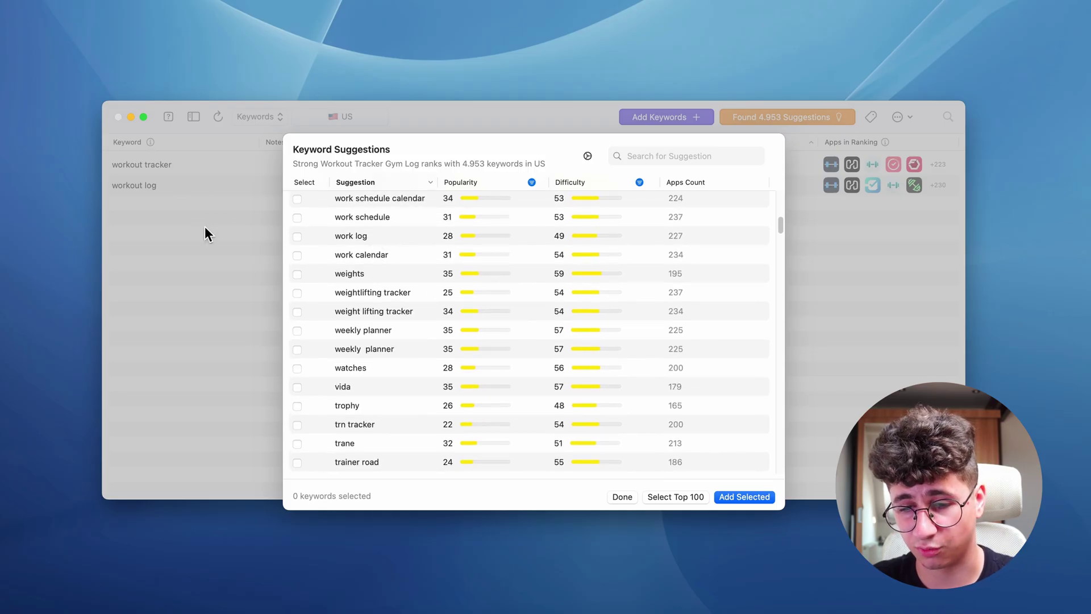
pyautogui.scroll(-7, 410, 298)
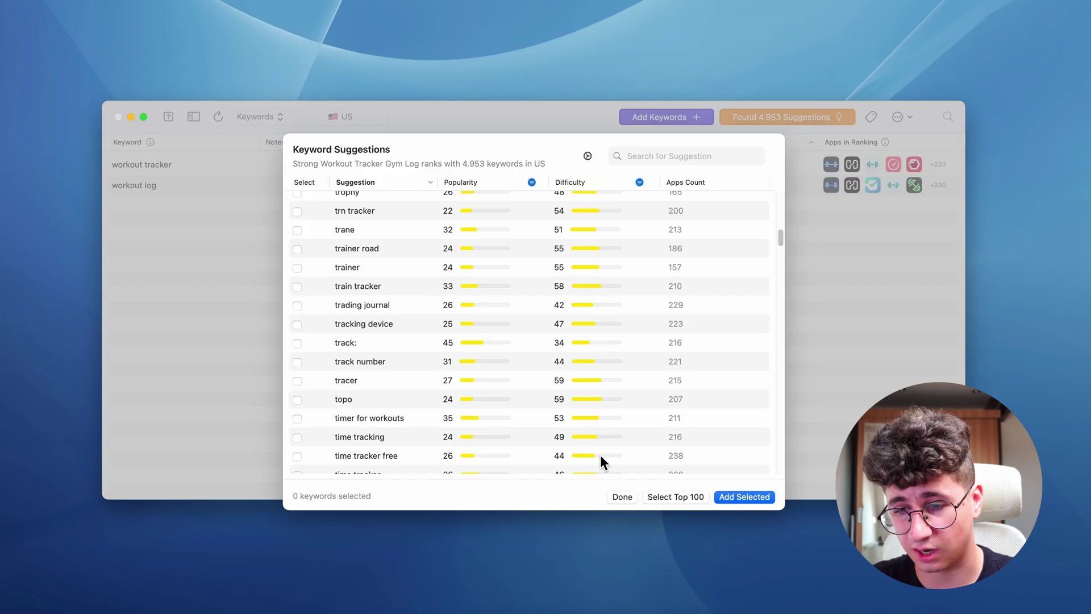
pyautogui.scroll(-5, 601, 323)
pyautogui.scroll(-5, 608, 391)
pyautogui.scroll(15, 608, 391)
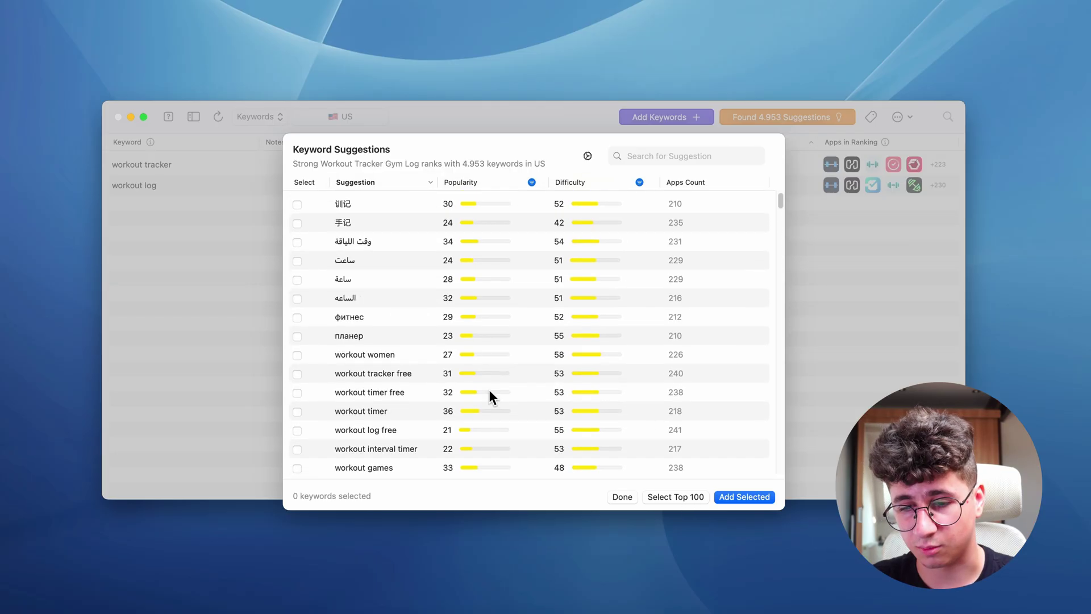
pyautogui.click(295, 412)
pyautogui.click(296, 430)
pyautogui.click(296, 392)
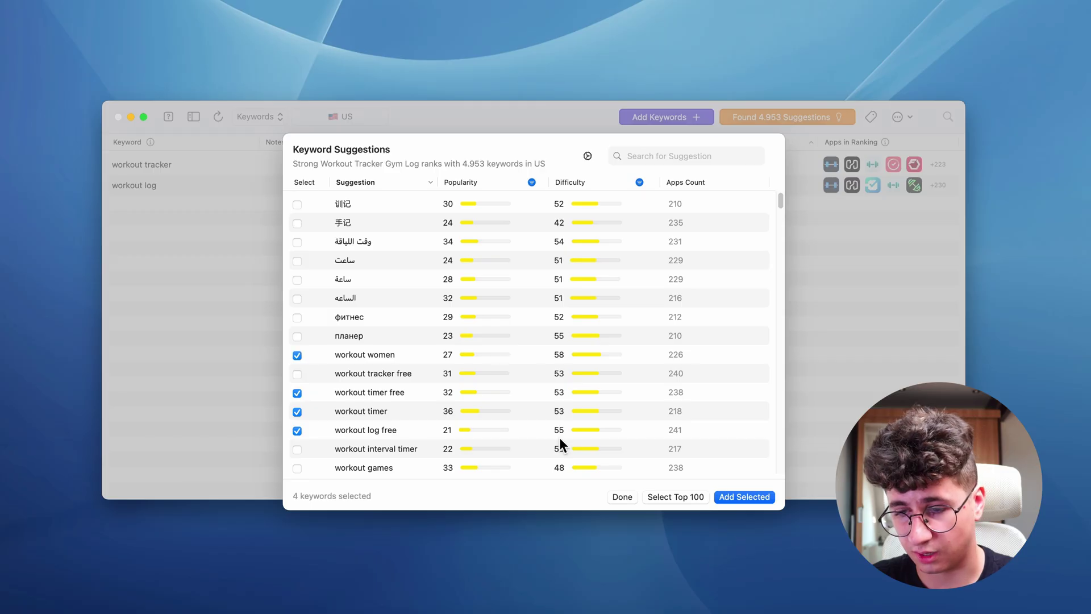
pyautogui.click(756, 497)
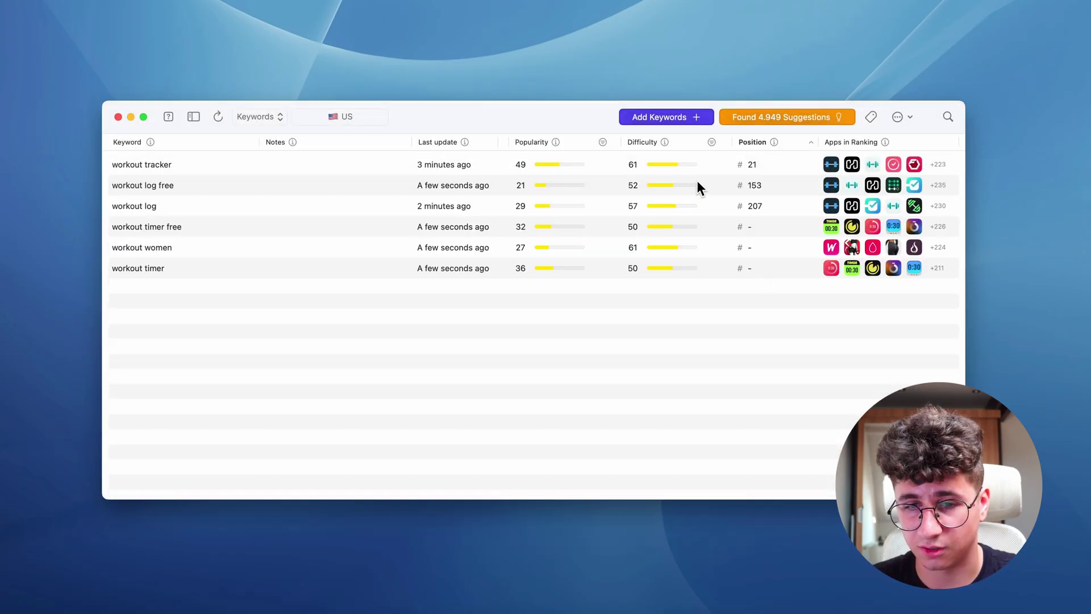
# Step through the workout log free, workout women and workout timer free rows to compare scores
pyautogui.click(144, 187)
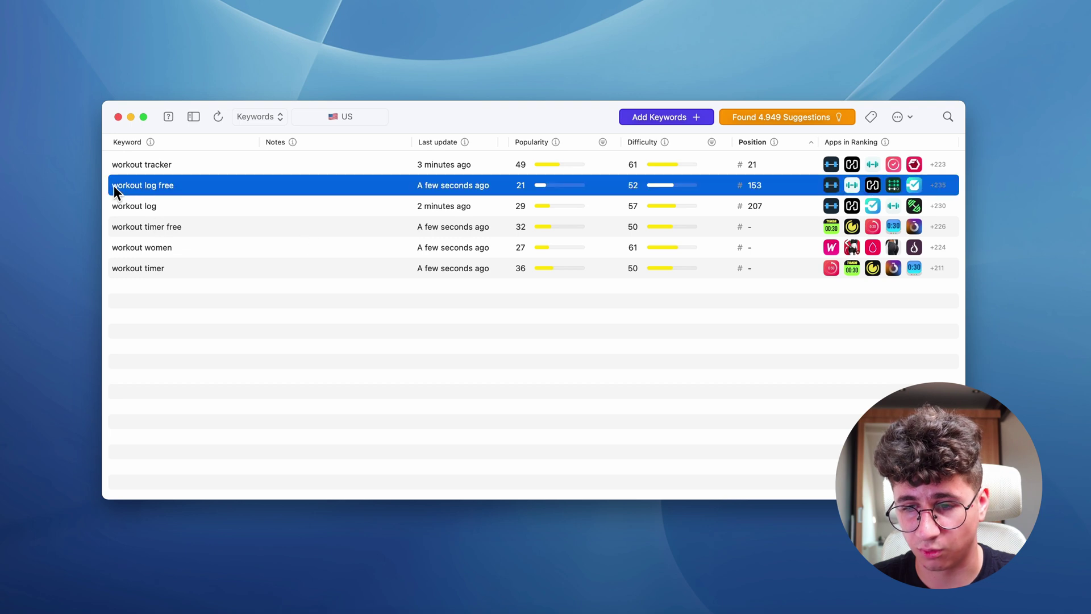
pyautogui.click(191, 248)
pyautogui.press('Up')
pyautogui.press('Escape')
pyautogui.click(239, 227)
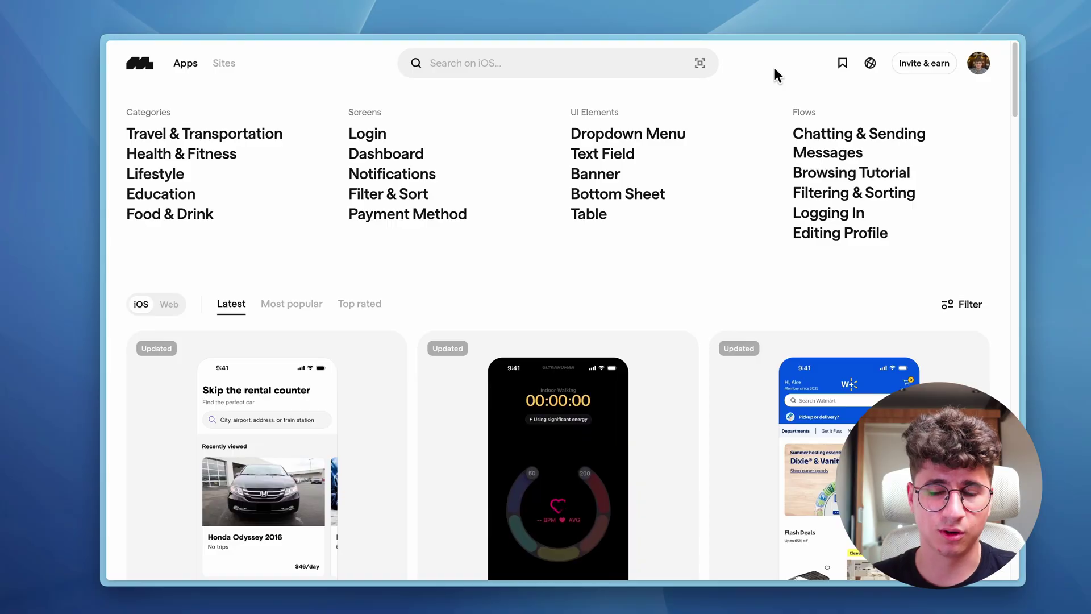
pyautogui.click(523, 68)
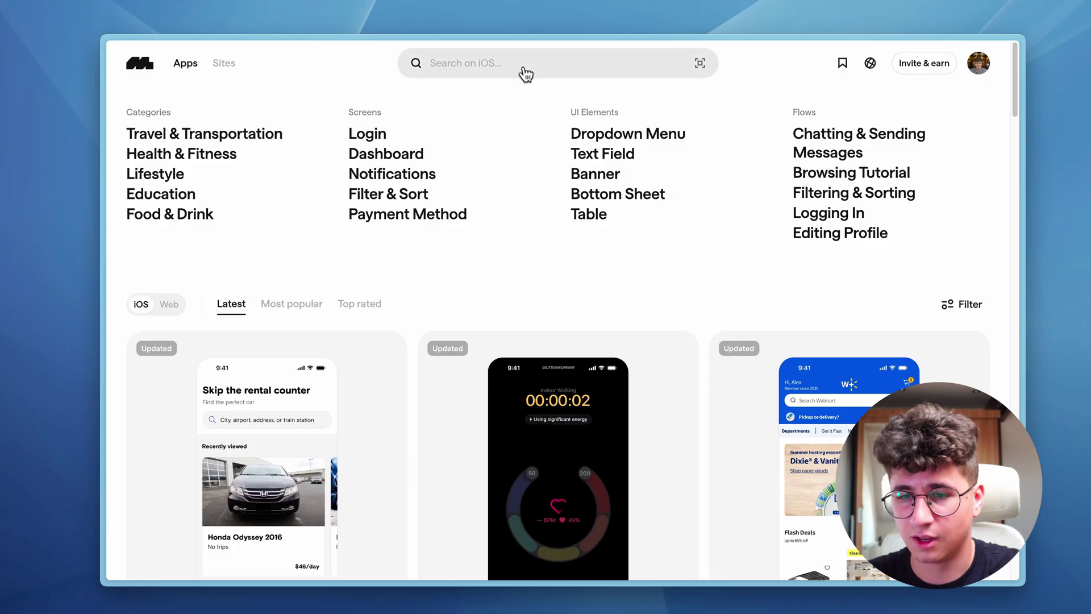
pyautogui.write('paywall')
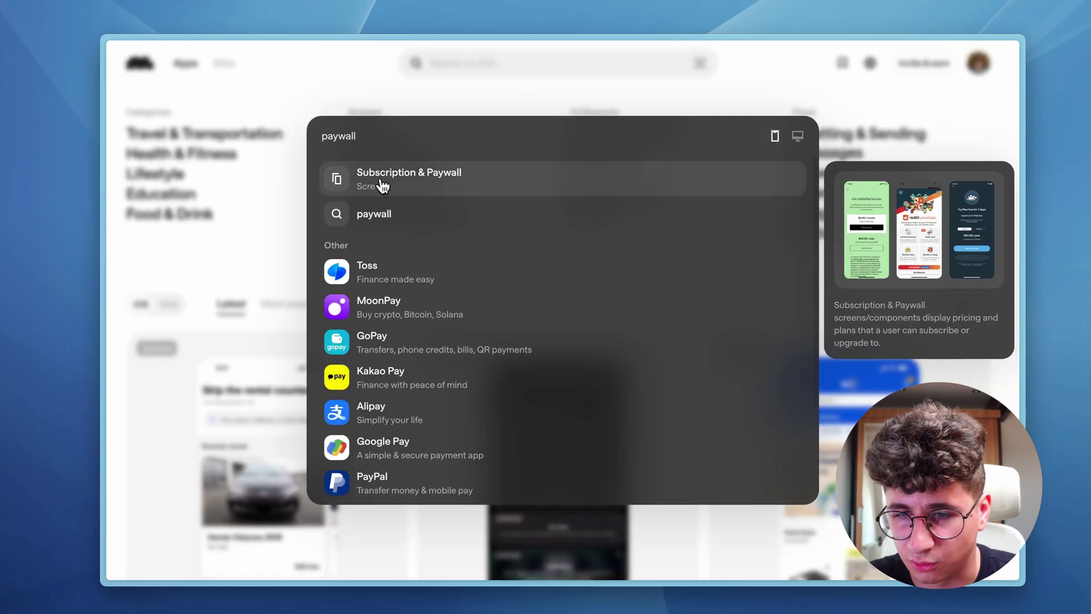
pyautogui.click(421, 181)
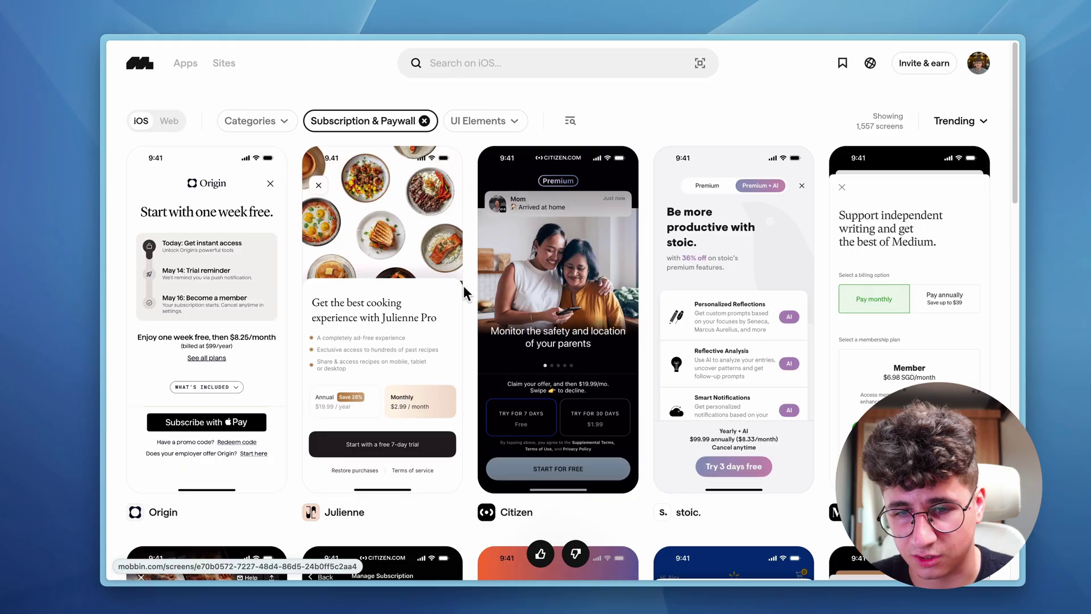
pyautogui.scroll(-3, 374, 344)
pyautogui.scroll(2, 374, 343)
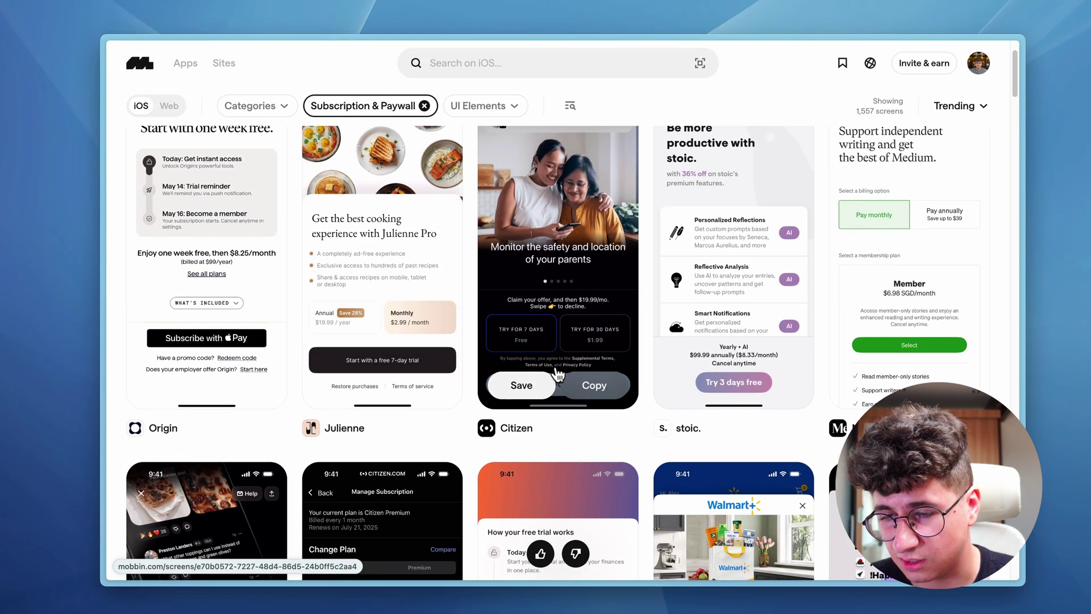
pyautogui.click(726, 282)
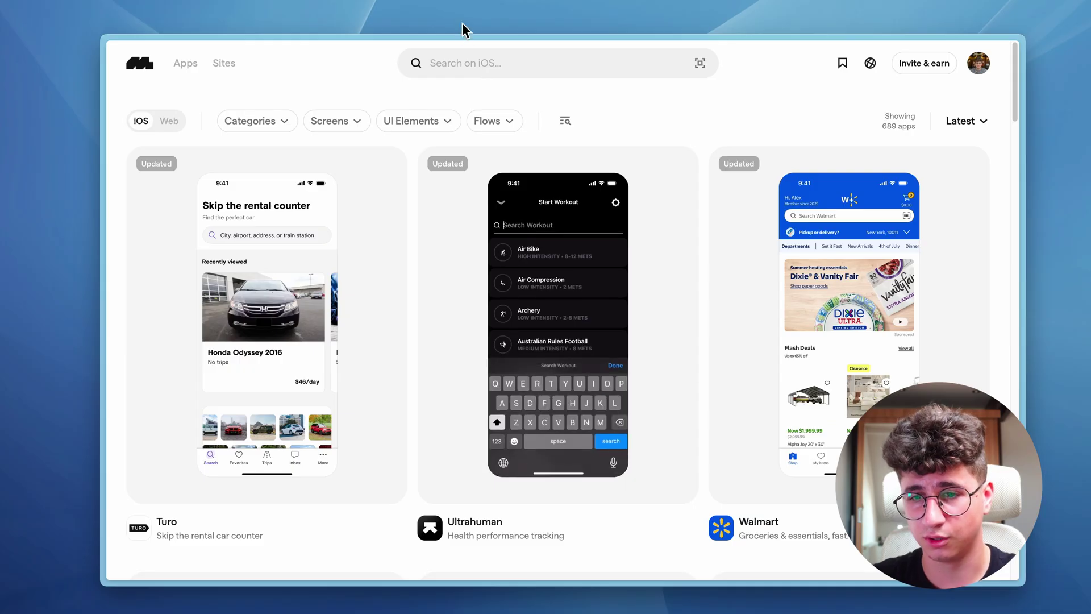
# Search Mobbin for 'fit' and open Fitbod's app page
pyautogui.click(476, 74)
pyautogui.write('fit')
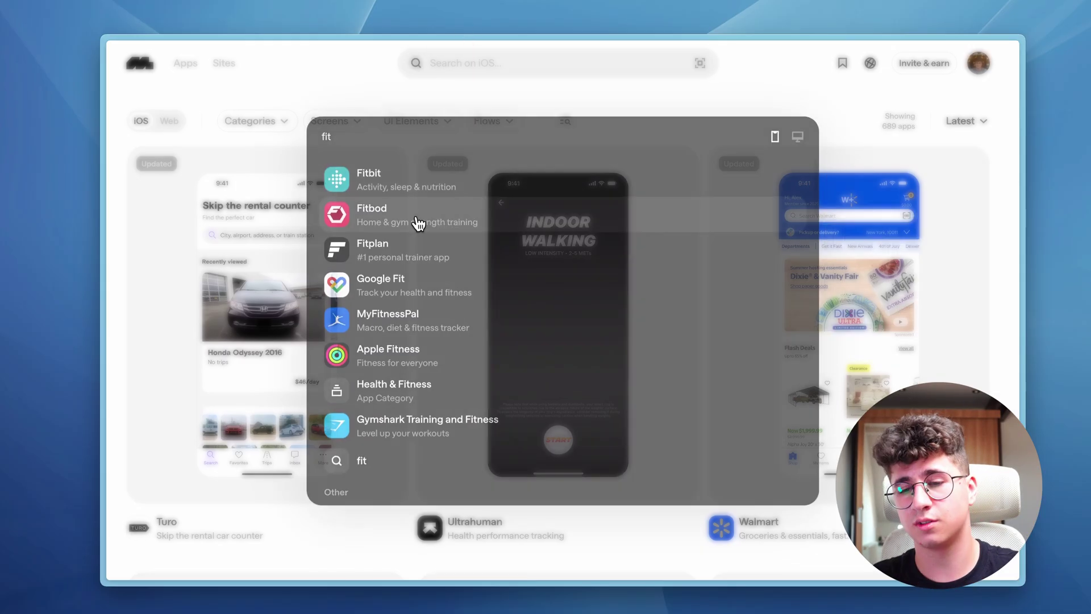
pyautogui.click(417, 220)
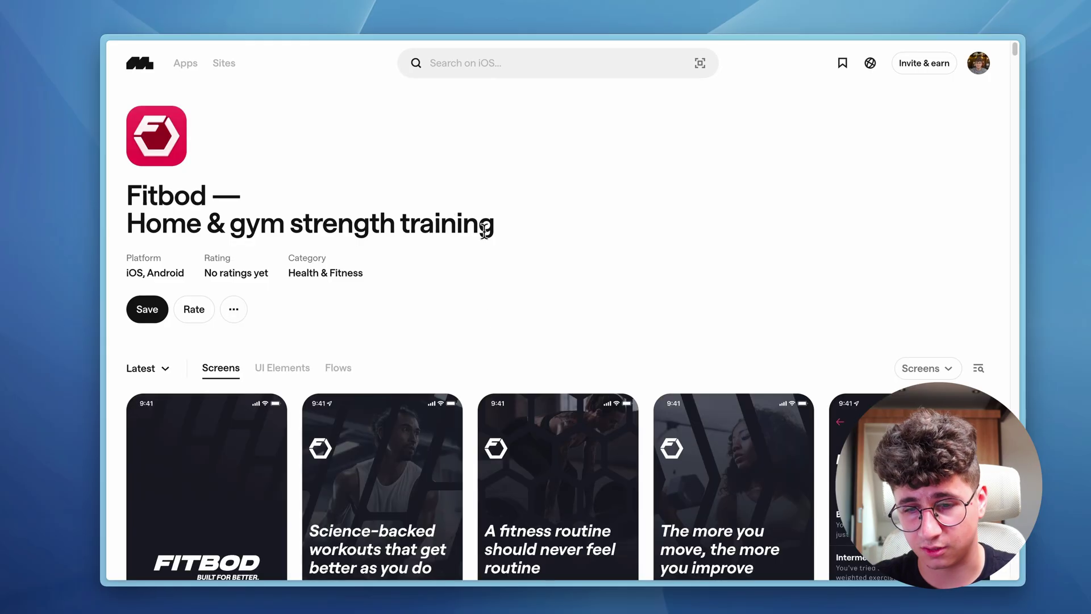
# Scroll Fitbod's screens and enlarge the Ab Crunch Machine set-logging screen
pyautogui.scroll(-10, 360, 341)
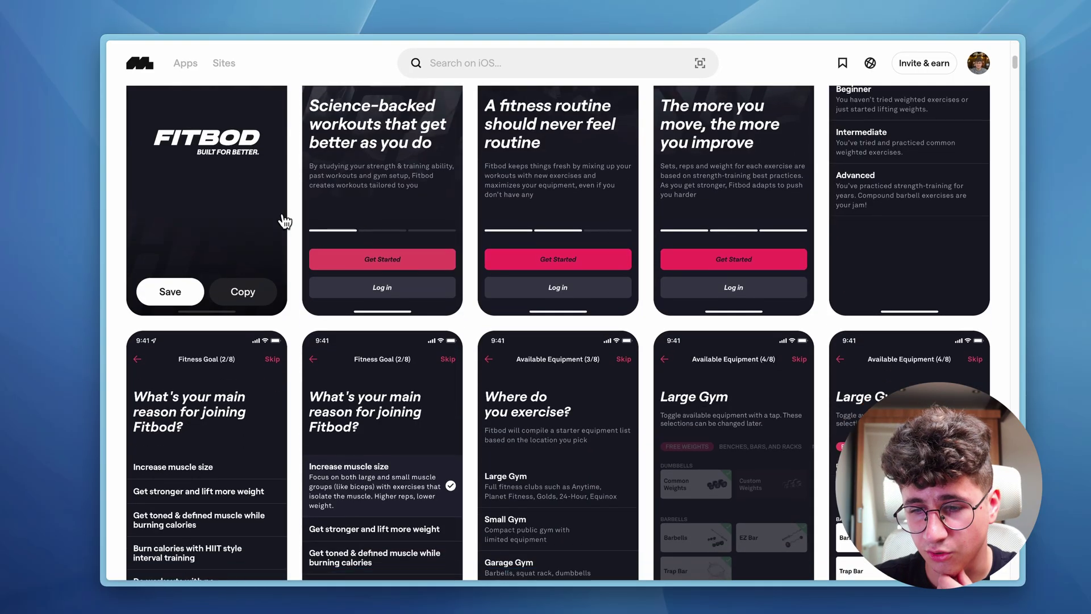
pyautogui.scroll(-15, 285, 221)
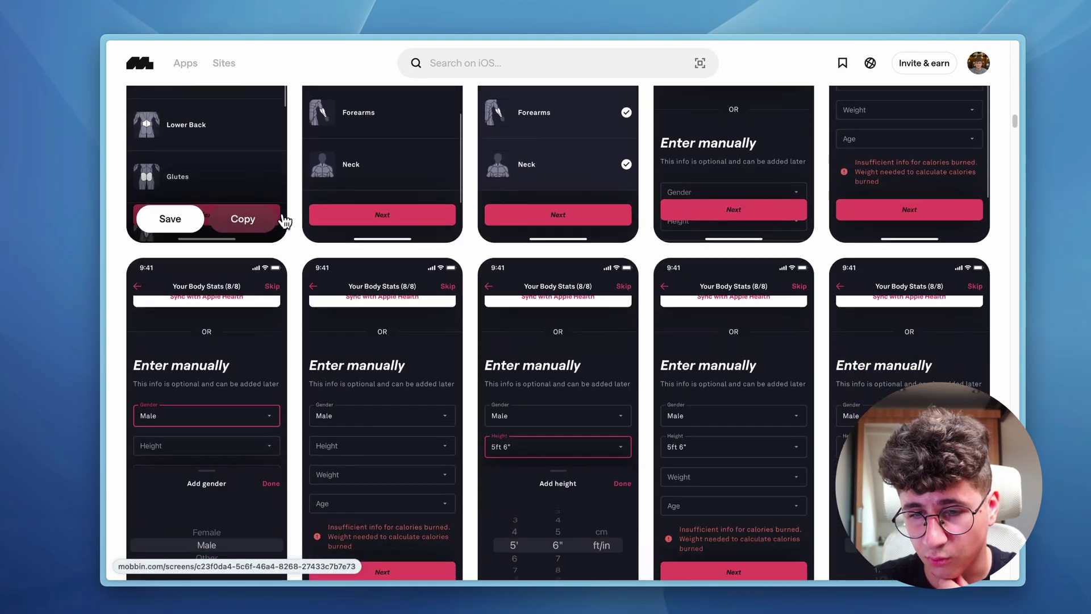
pyautogui.scroll(-10, 285, 221)
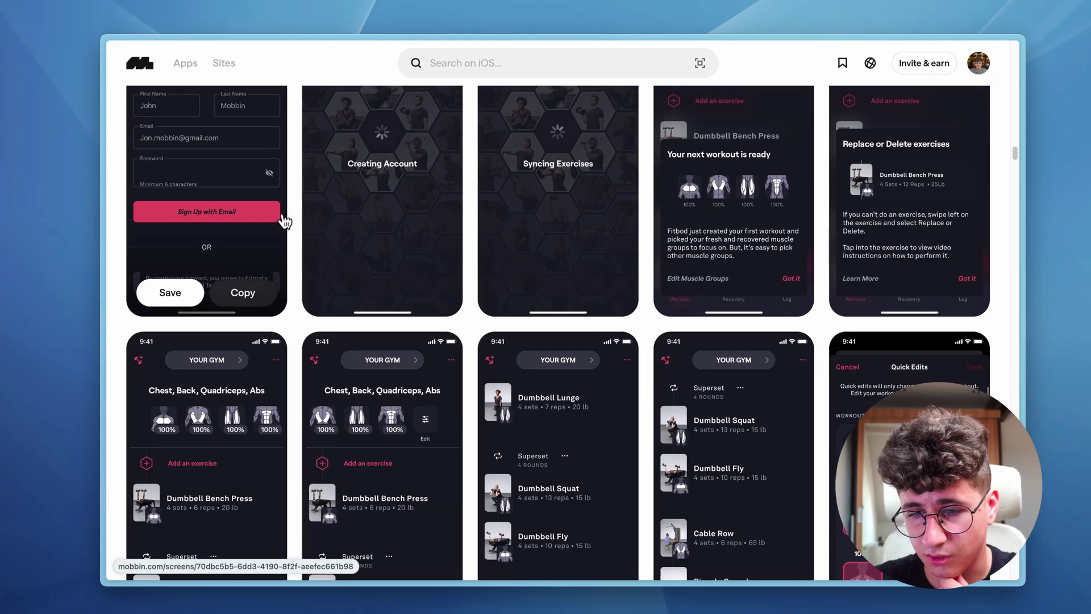
pyautogui.scroll(-15, 285, 221)
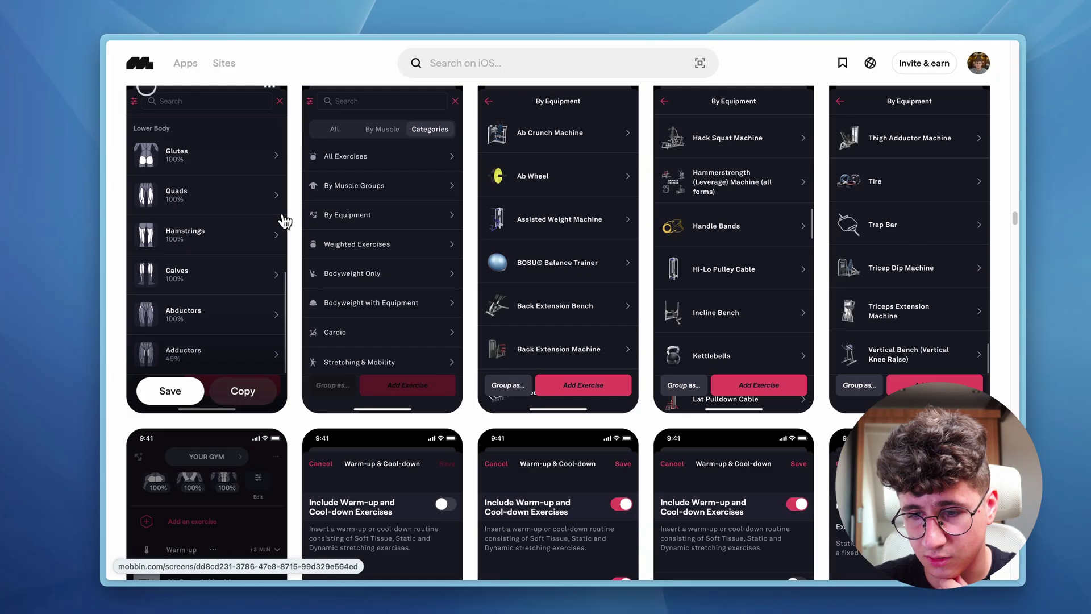
pyautogui.scroll(3, 587, 122)
pyautogui.scroll(-2, 585, 117)
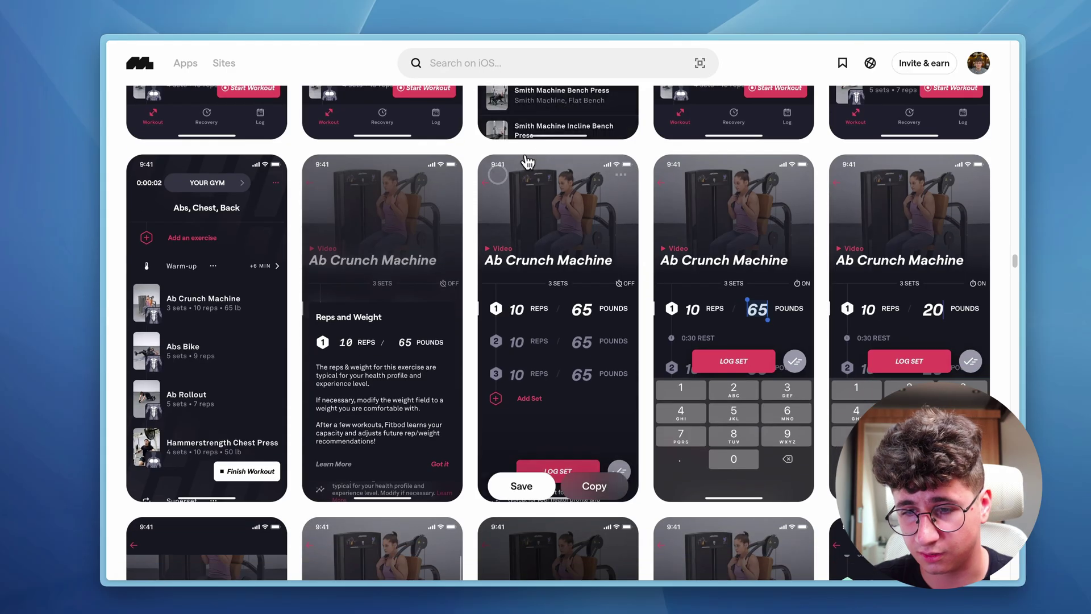
pyautogui.click(501, 182)
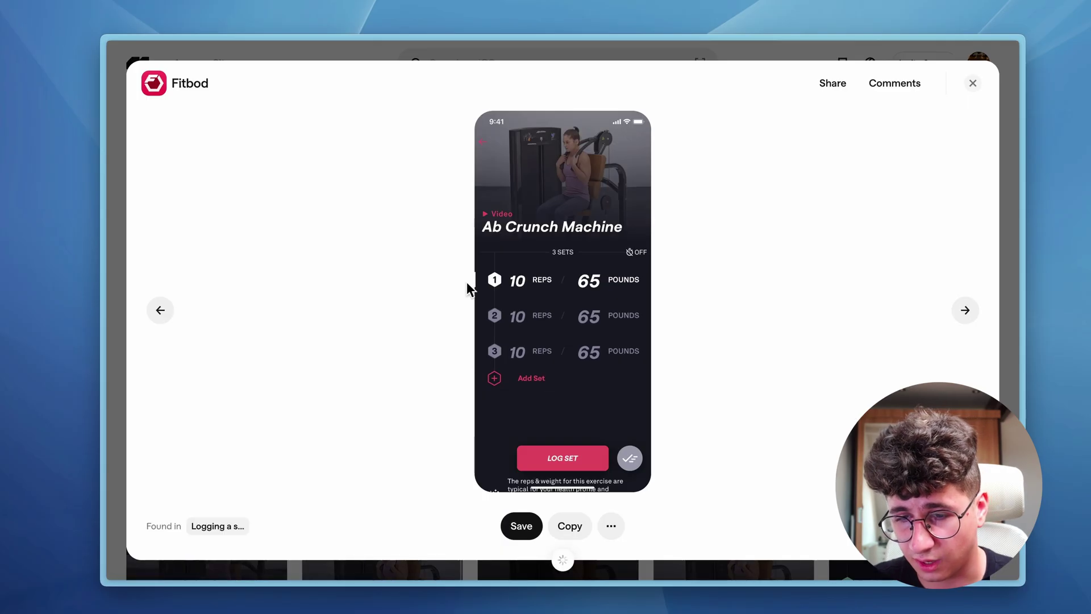